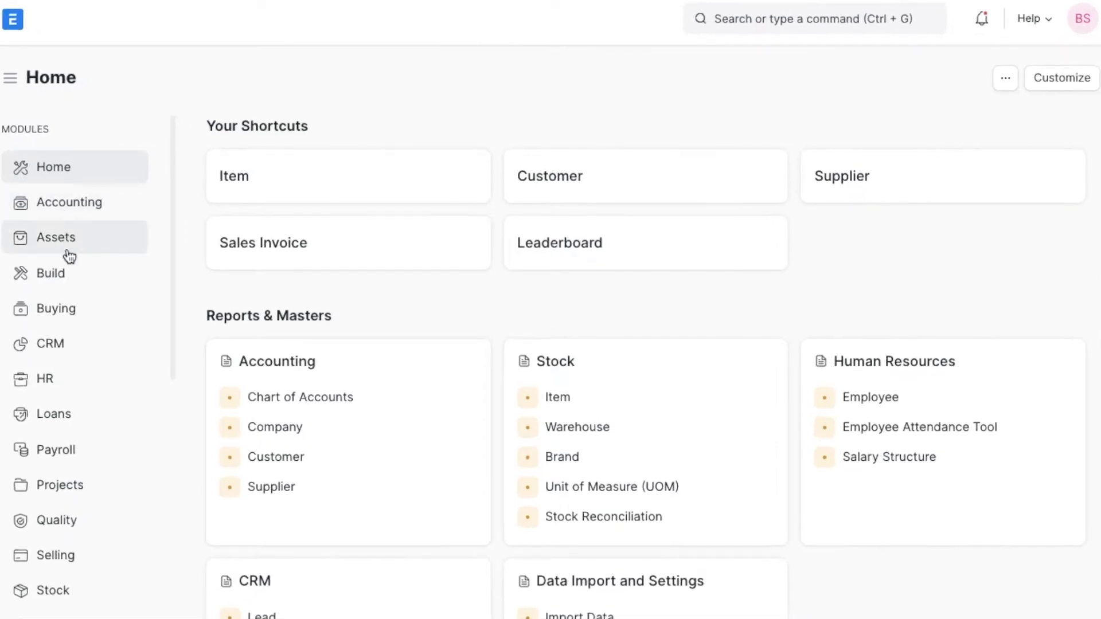
- From Buying's Request for Quotation list, start a new Request for Quotation
click(68, 309)
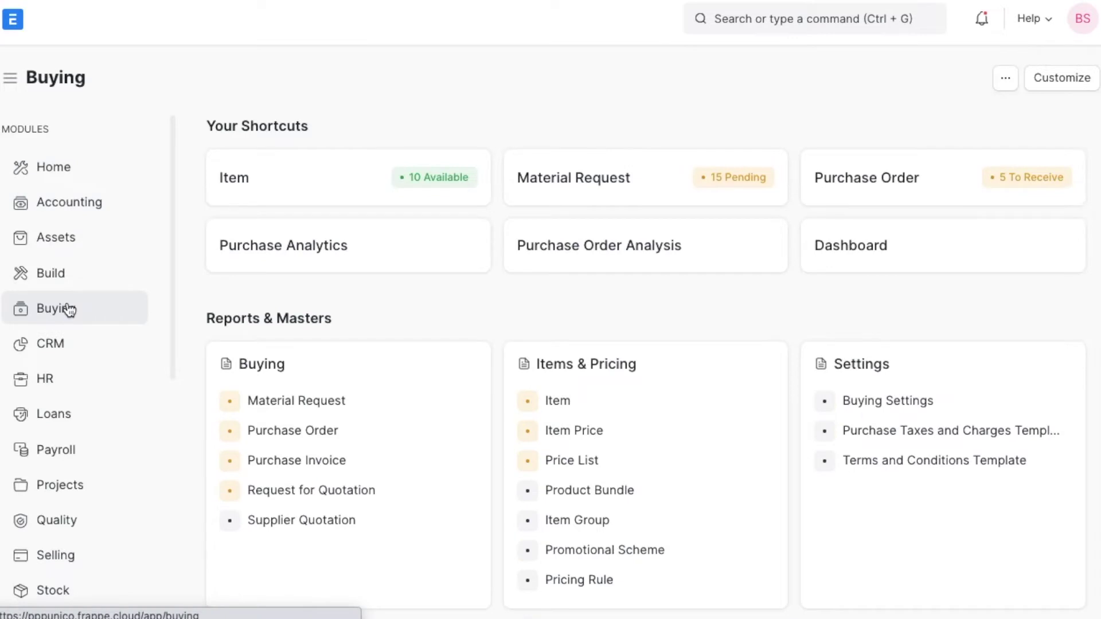
click(271, 491)
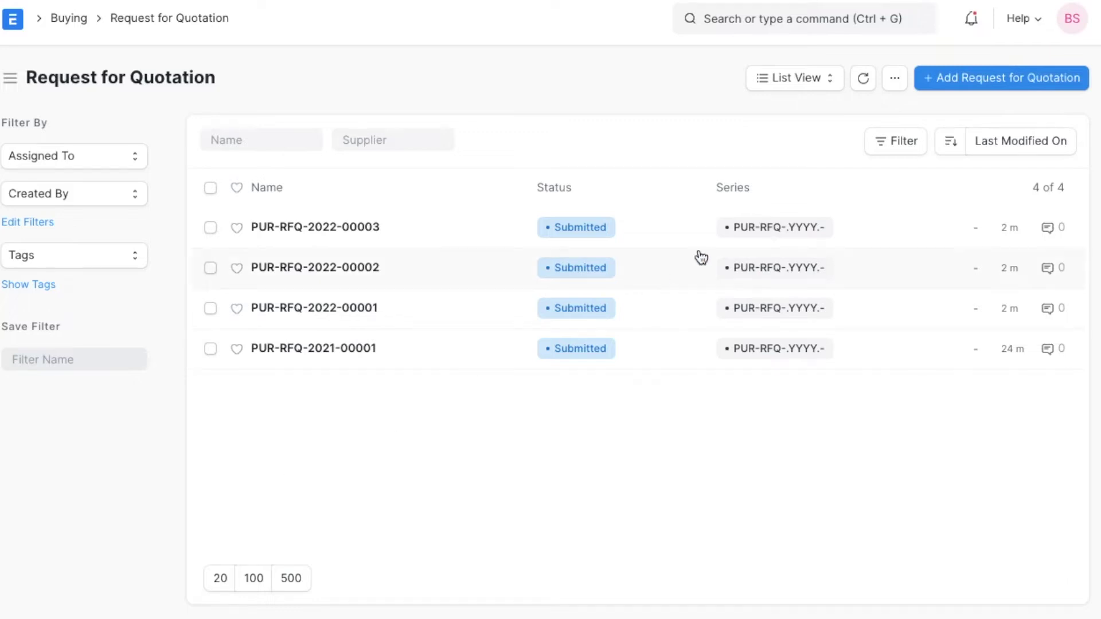
click(983, 77)
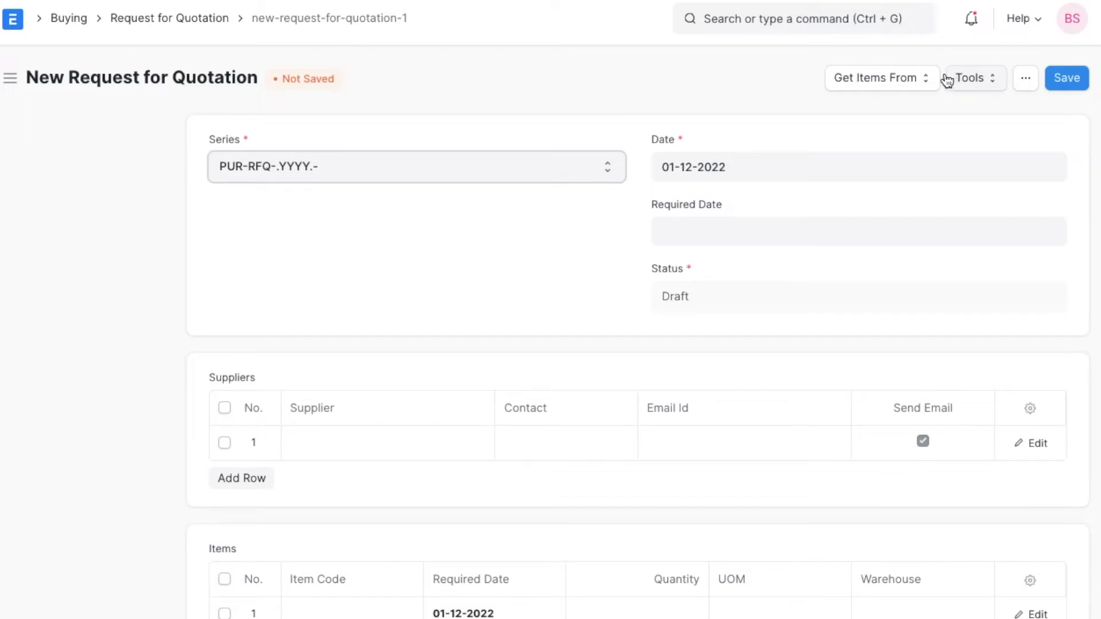
- Fetch the Recliner and plastic chair items from the first pending material request
click(929, 84)
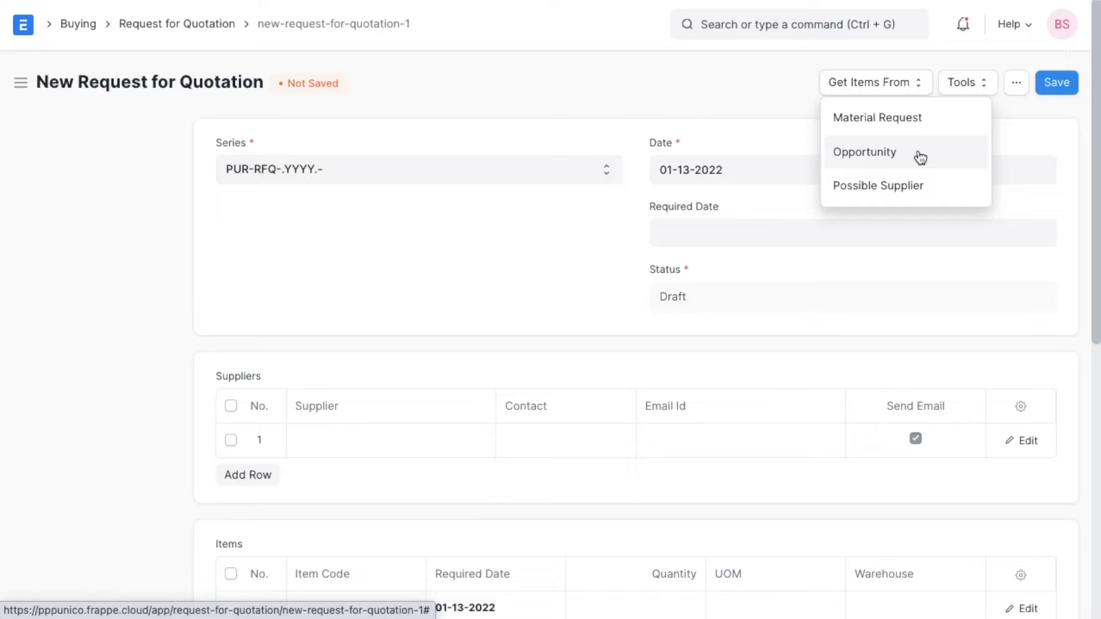
click(929, 122)
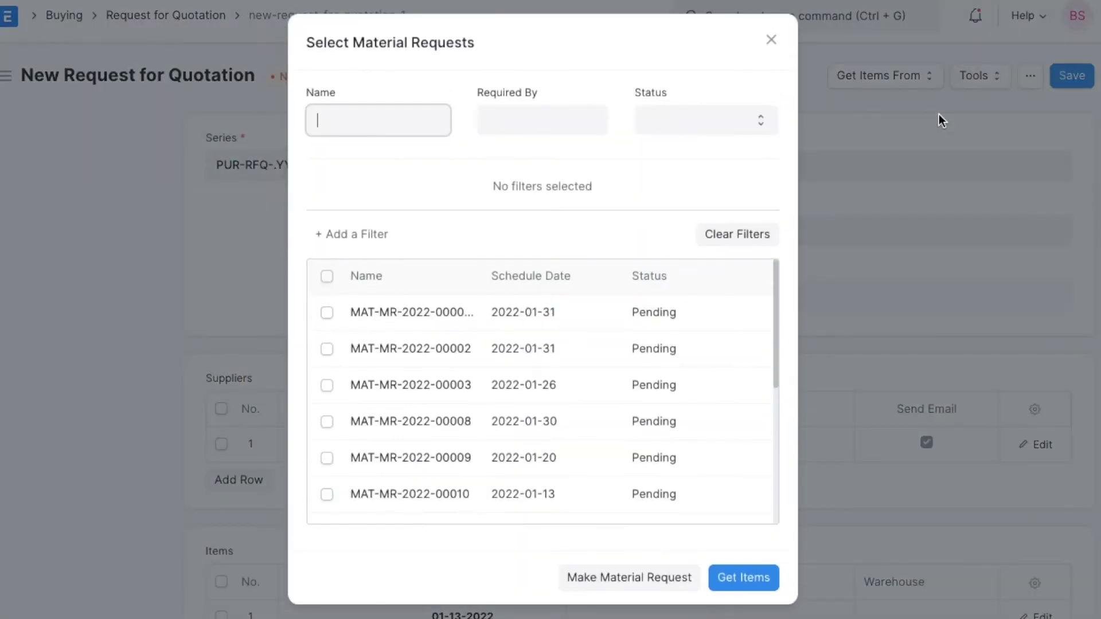
click(327, 313)
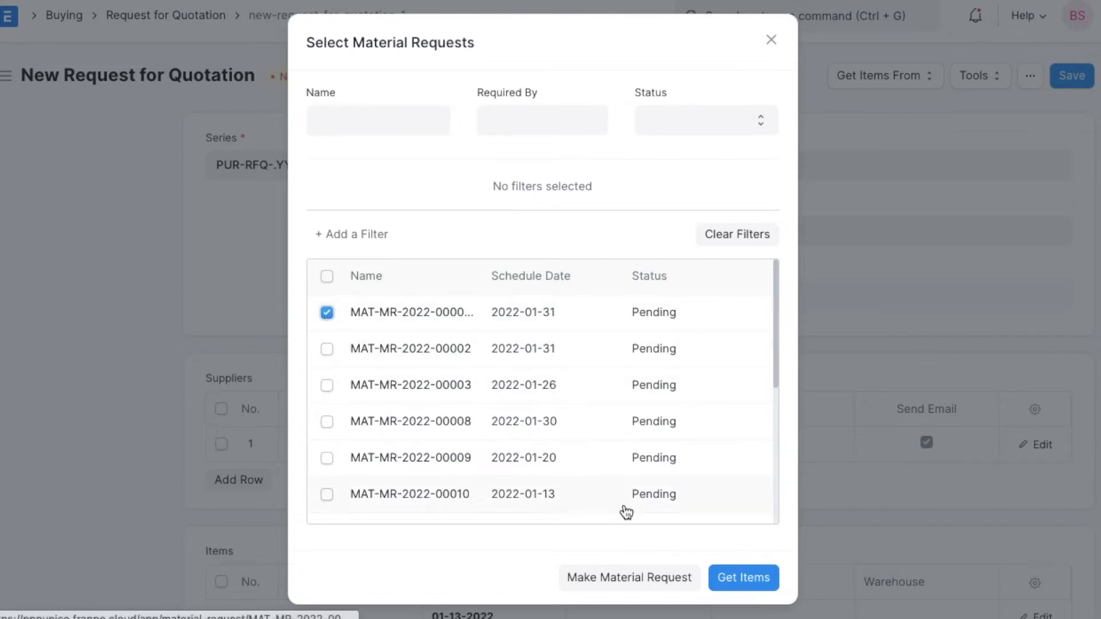
click(737, 583)
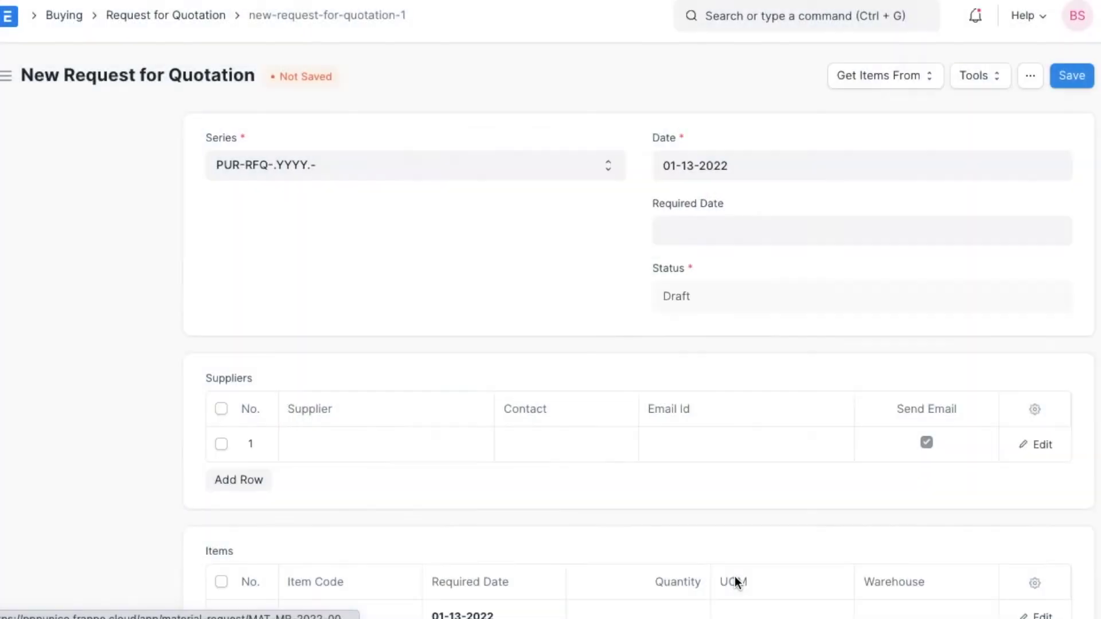
- Select all the fetched item rows and delete them
scroll(735, 579, down, 2)
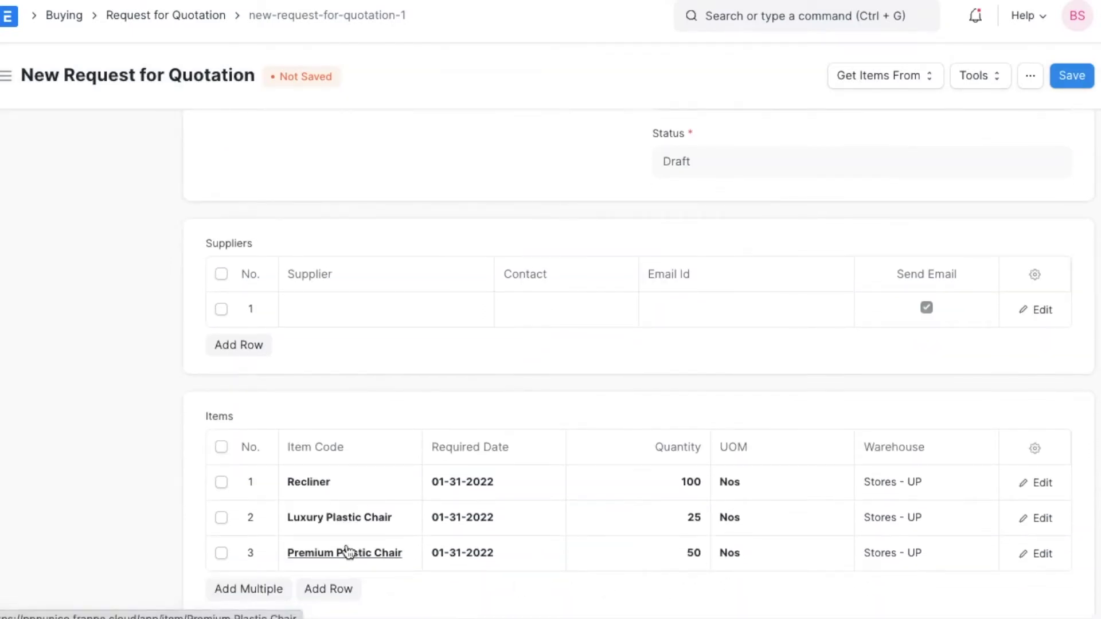
mouse_move(346, 551)
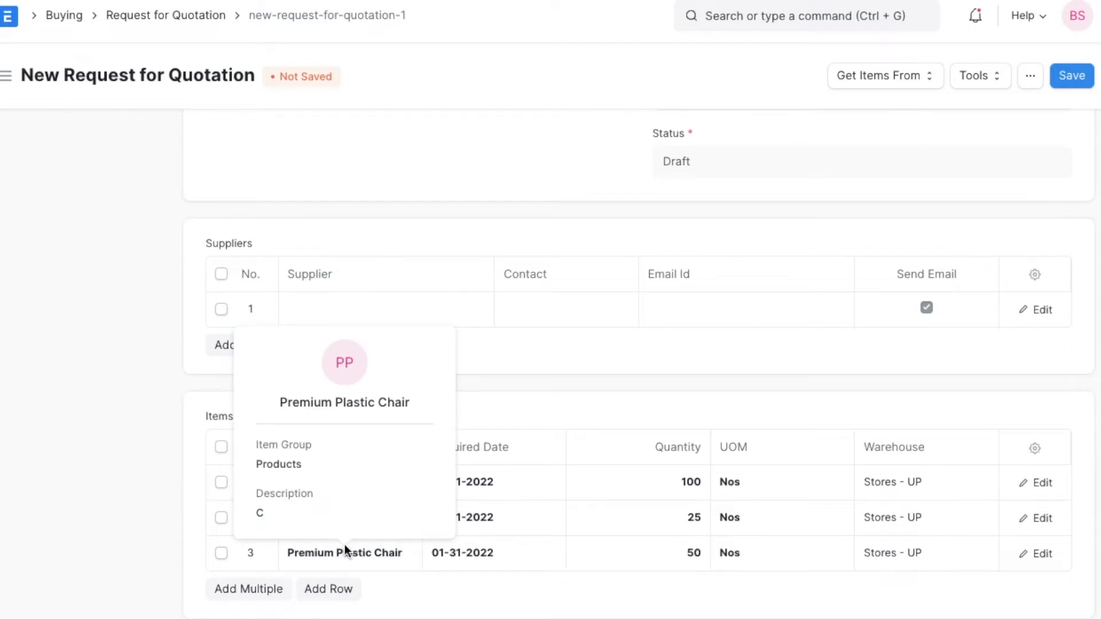
click(220, 447)
click(229, 587)
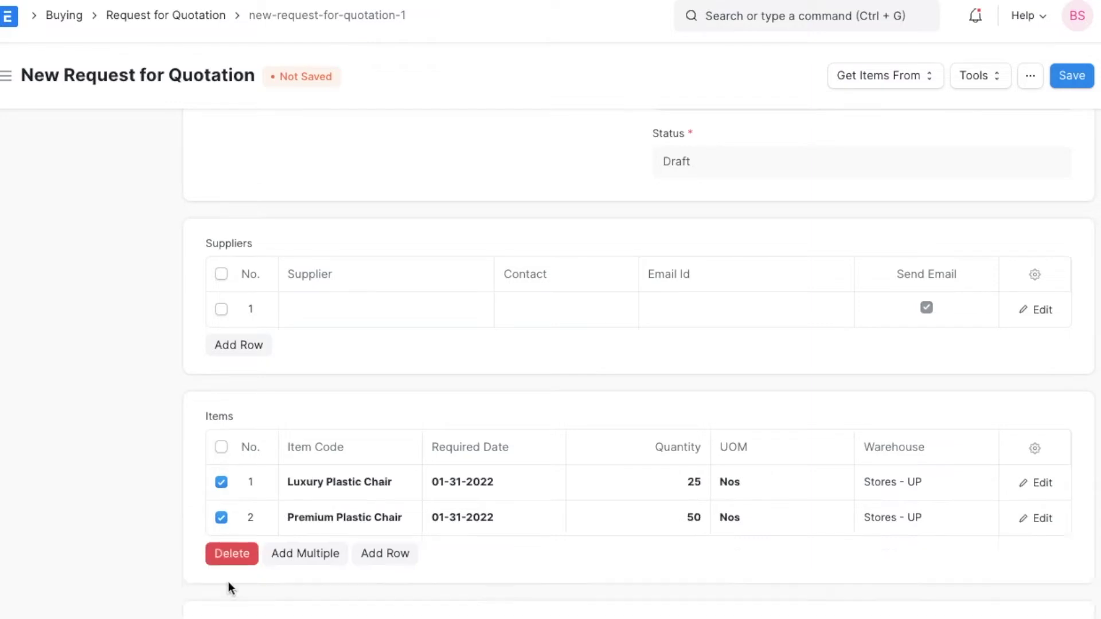
- Fetch the Plastic Furniture Set and PETE items from the open customer opportunity
click(907, 83)
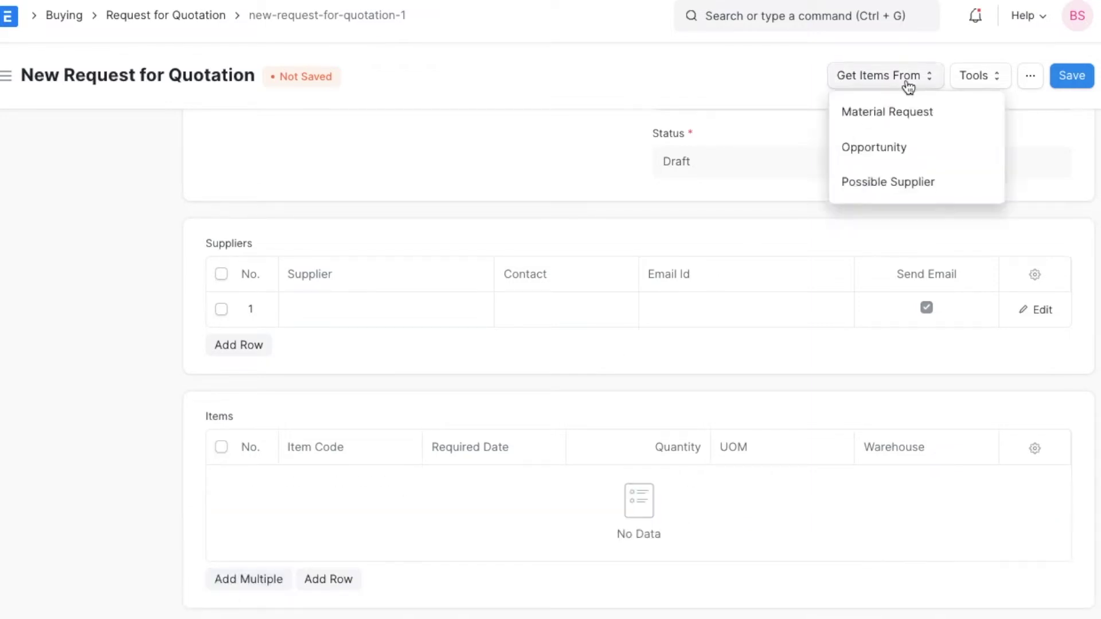
click(929, 149)
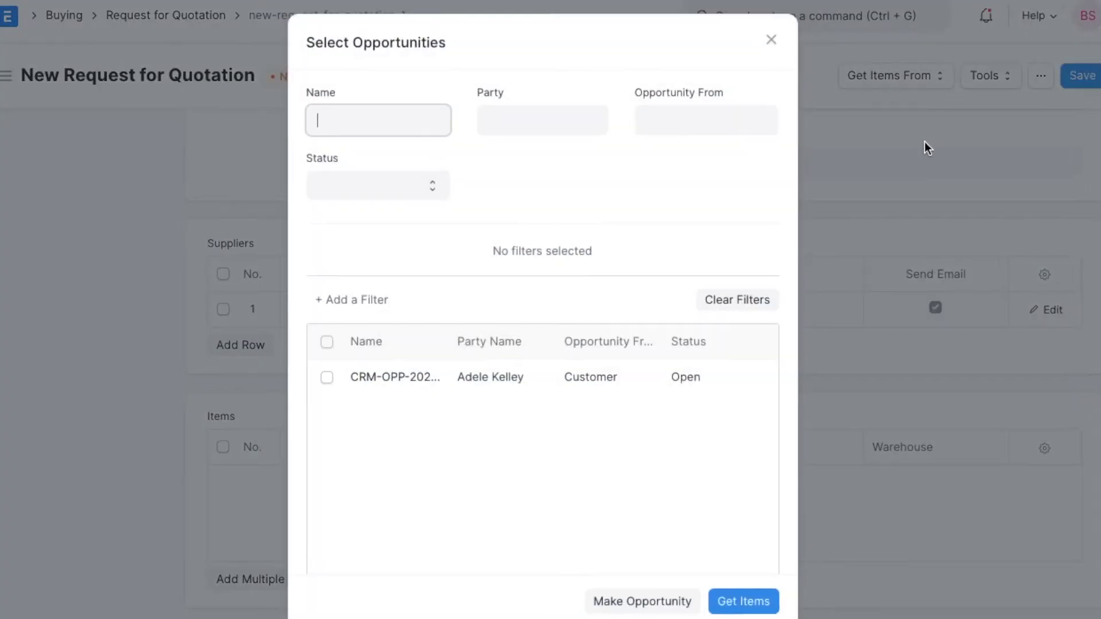
click(326, 377)
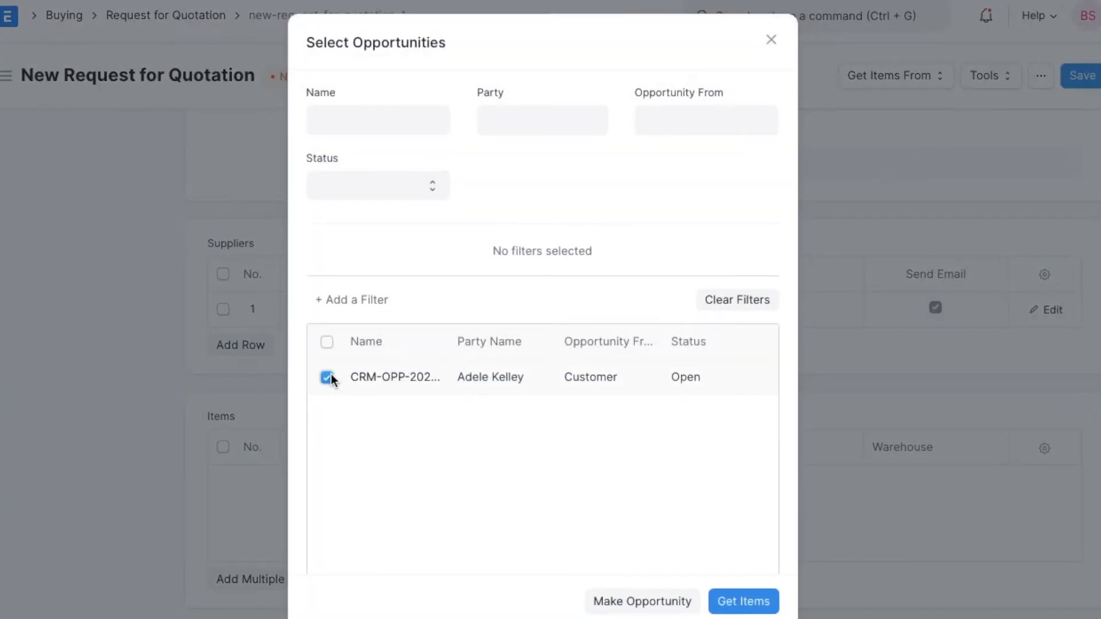
click(721, 601)
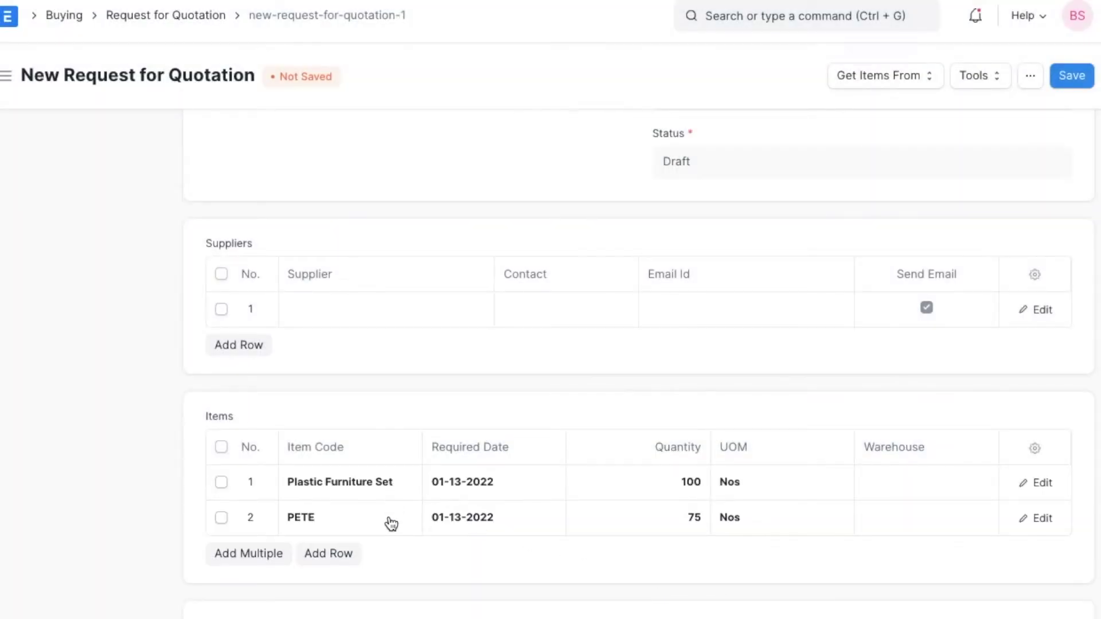
- Delete both opportunity item rows, leaving the Items table empty
click(221, 447)
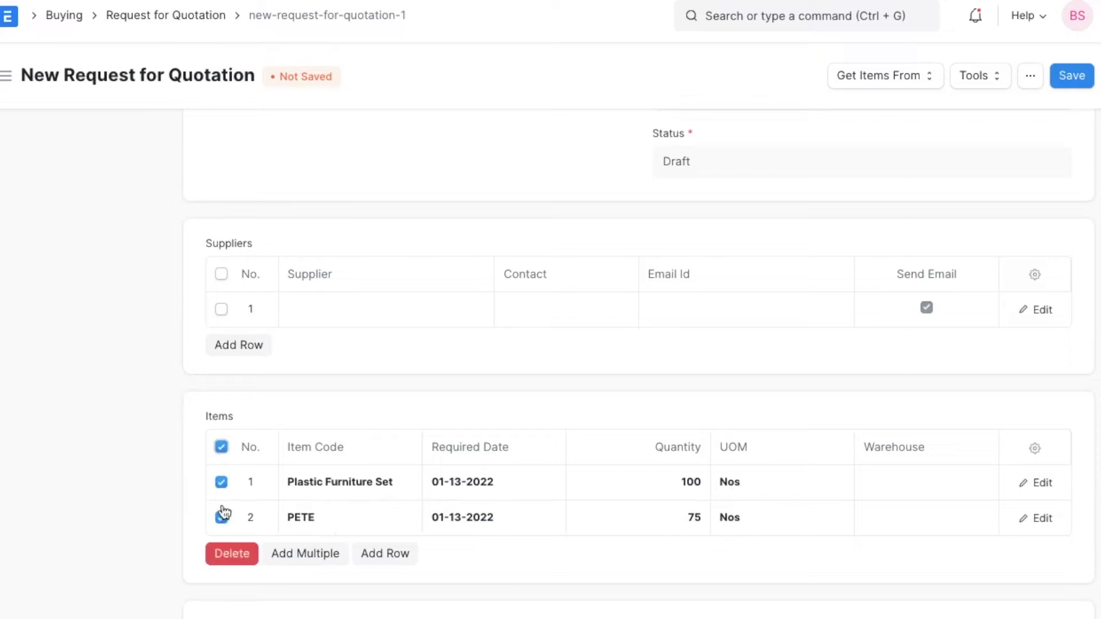
click(225, 553)
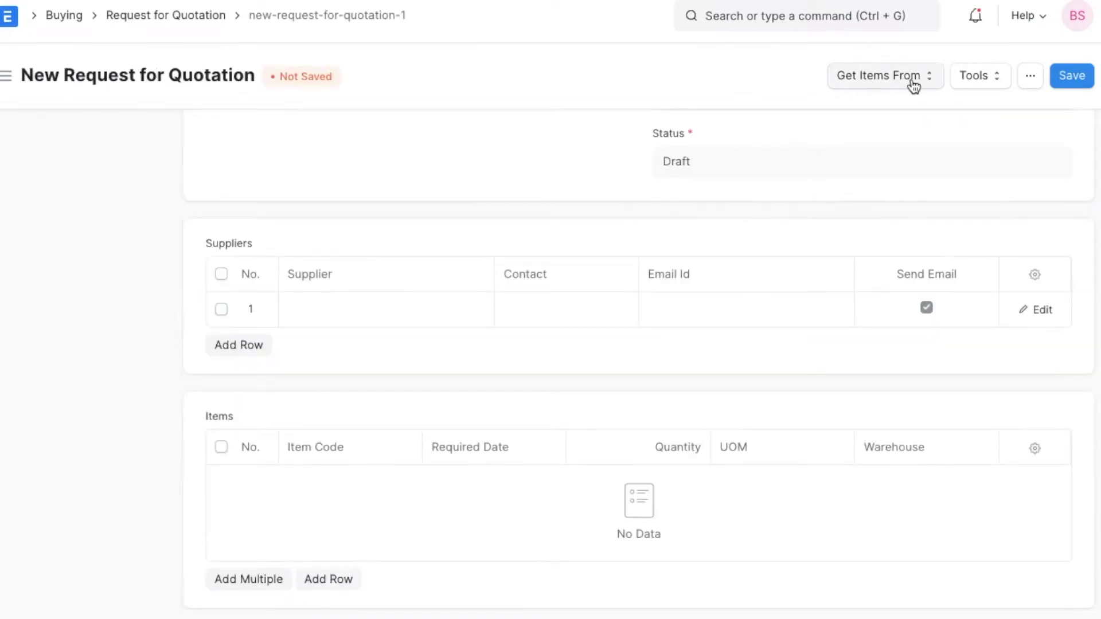
click(913, 83)
- Pull the requested Lounge Chair items for possible supplier Lounge Designs Inc
click(909, 182)
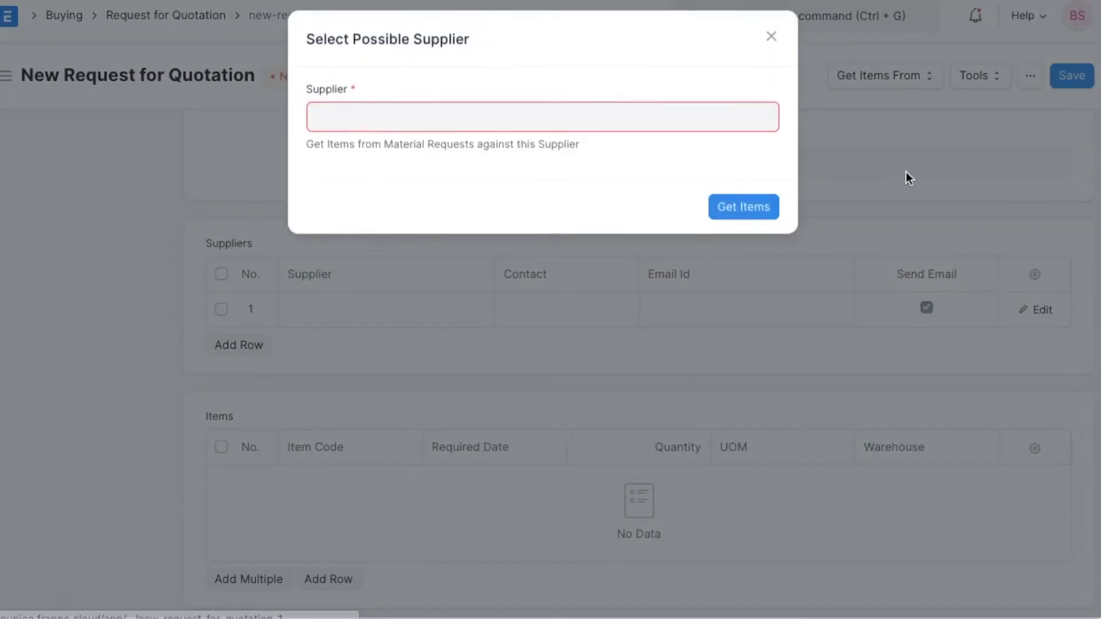
click(450, 115)
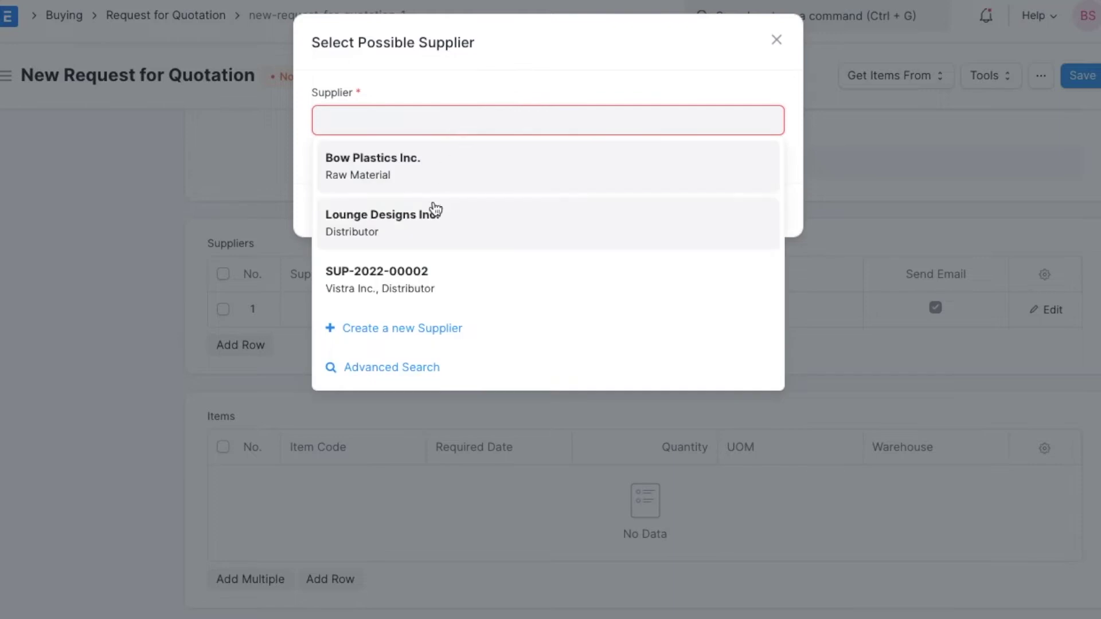
click(429, 227)
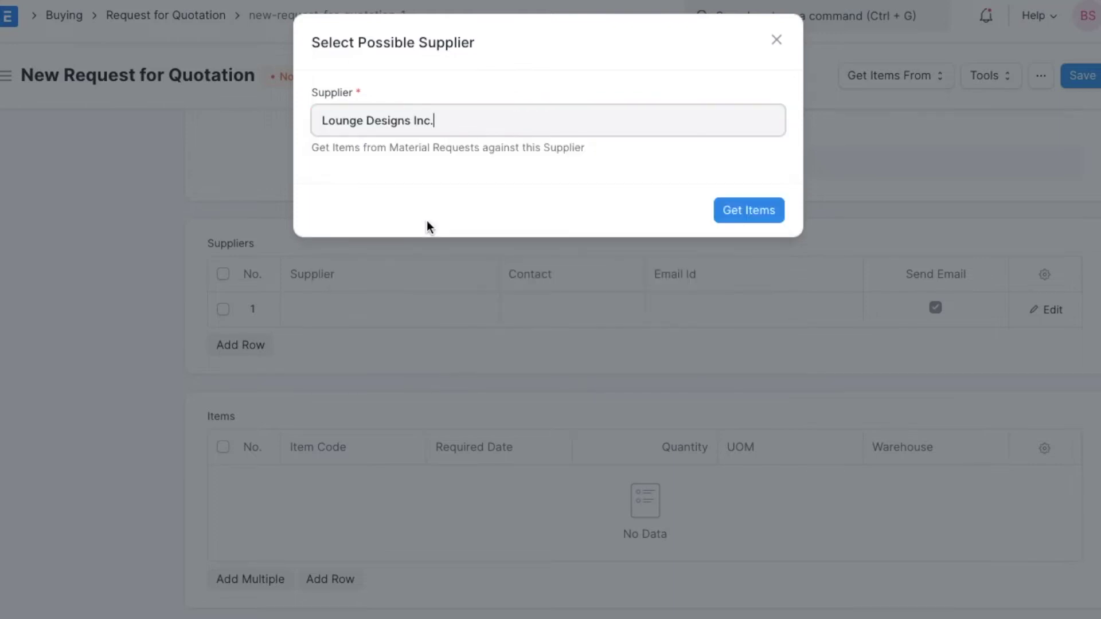
click(730, 214)
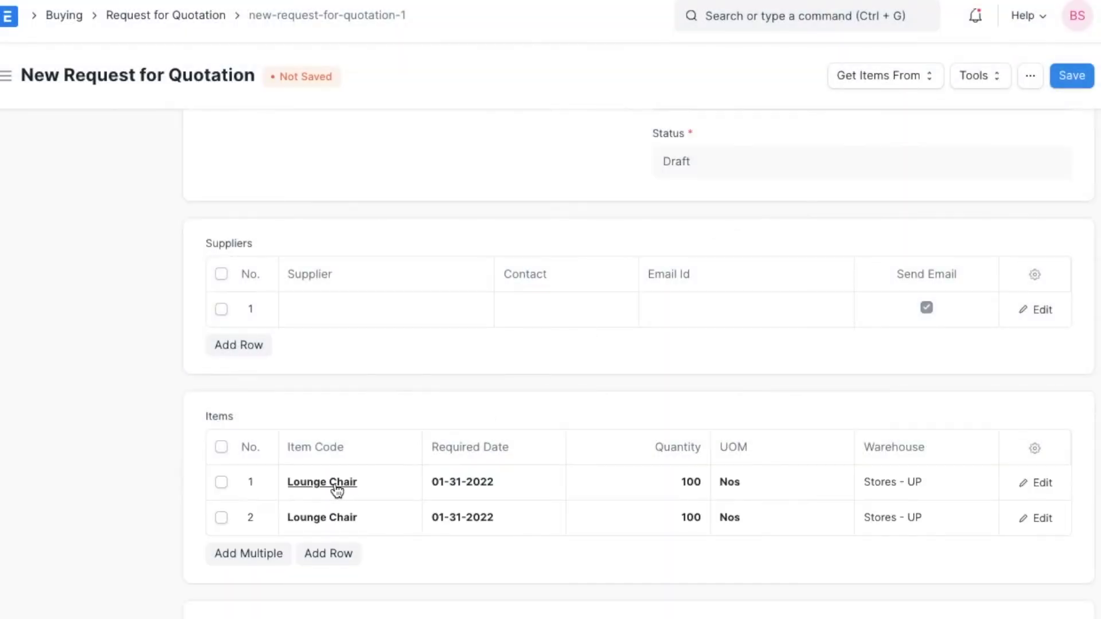
mouse_move(338, 530)
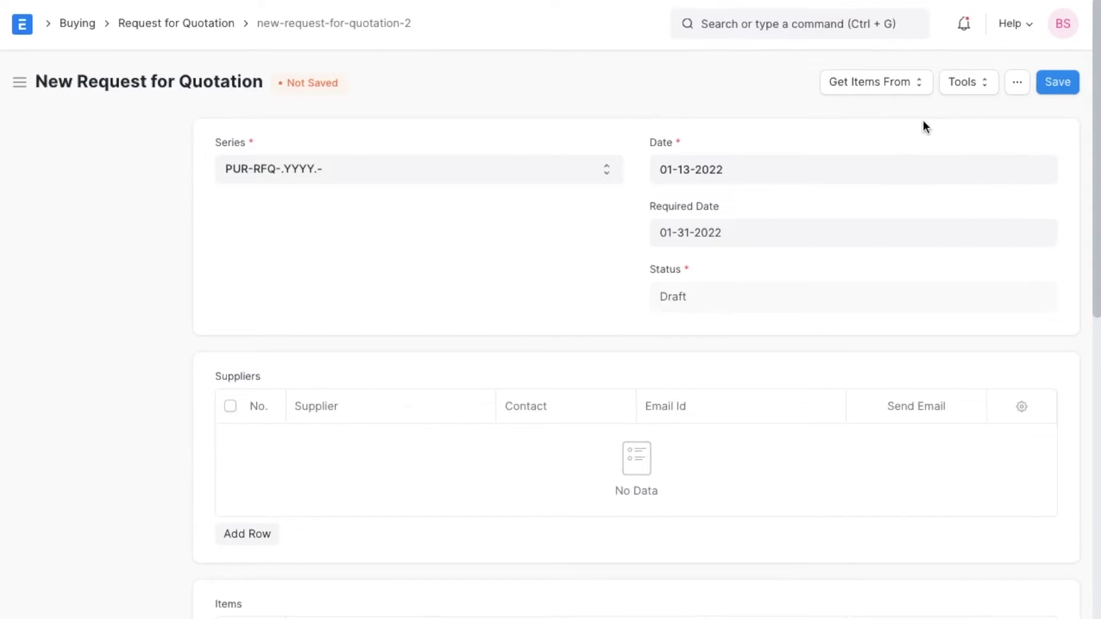
- Add the Distributor supplier group's suppliers, then delete both supplier rows again
click(980, 86)
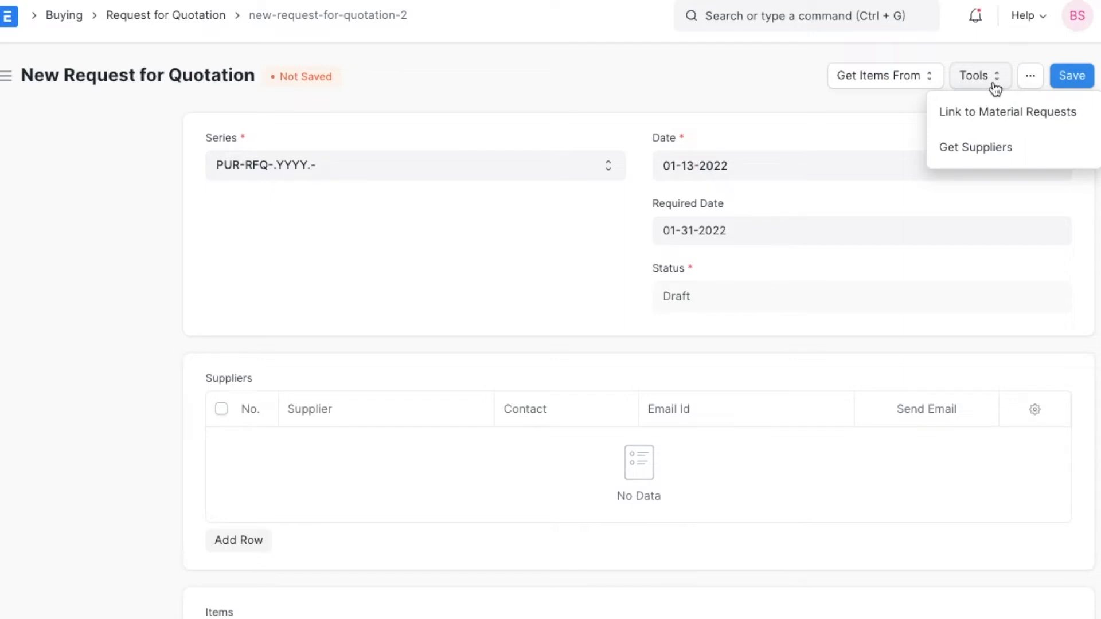
click(1015, 147)
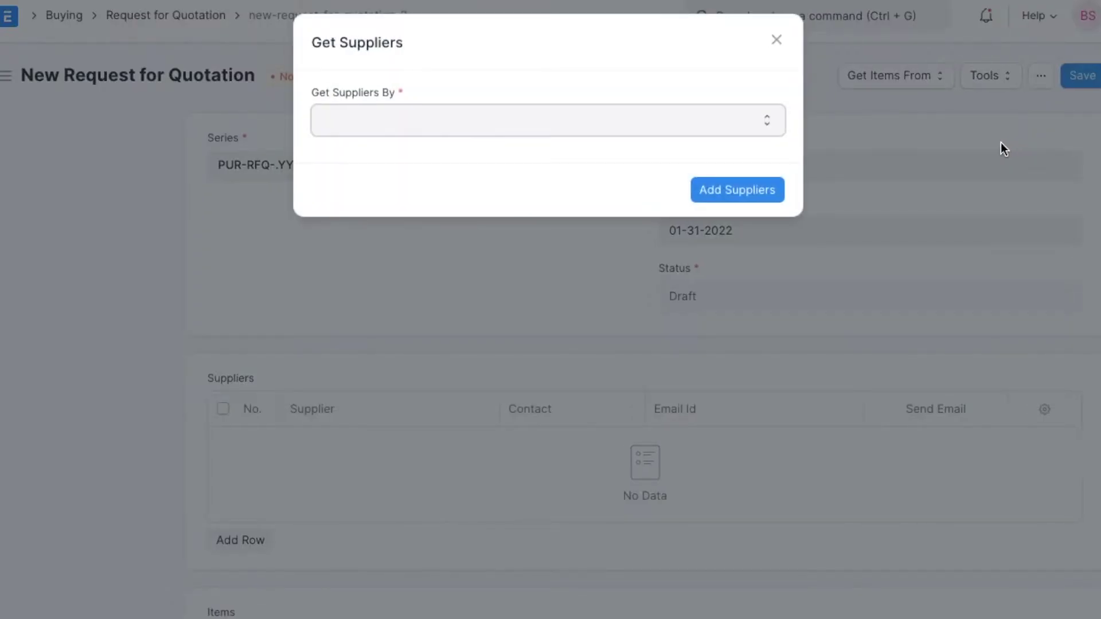
click(773, 125)
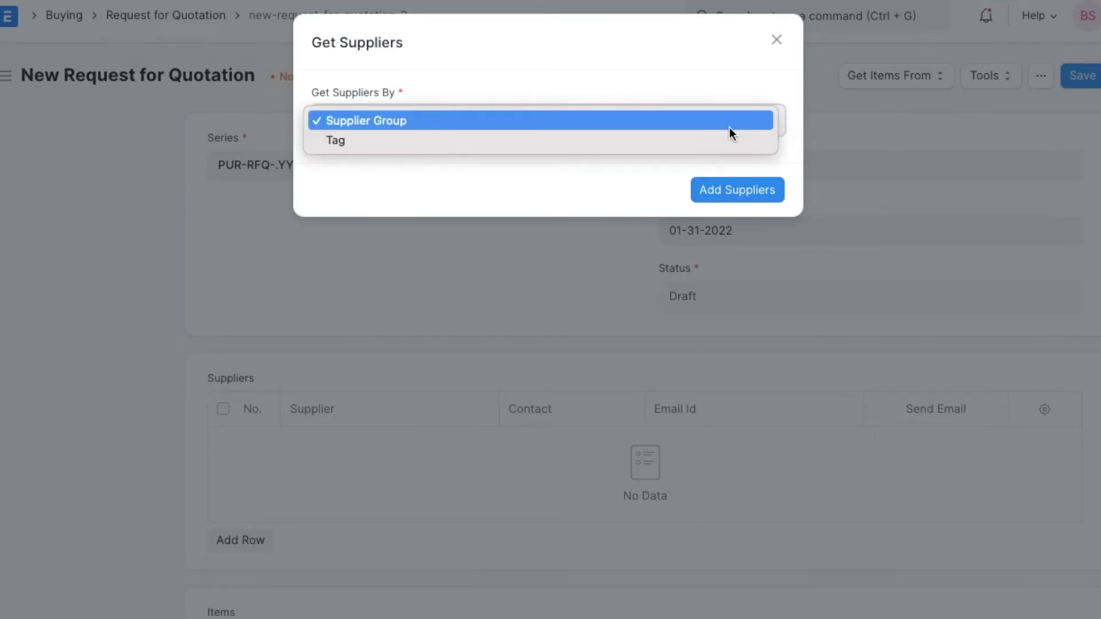
click(704, 122)
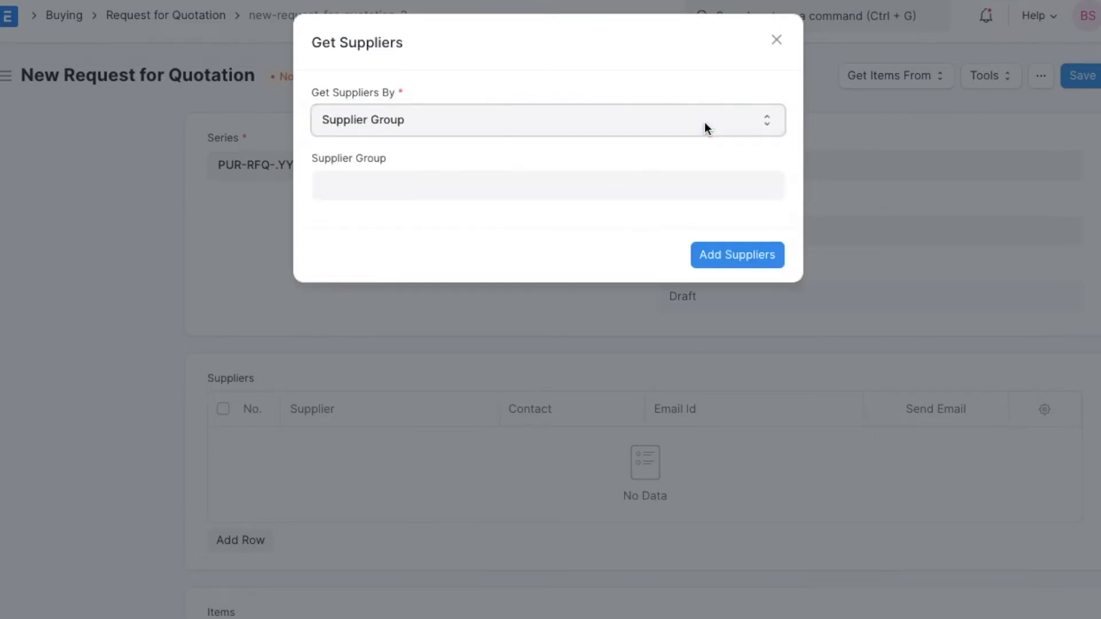
click(634, 181)
text(di)
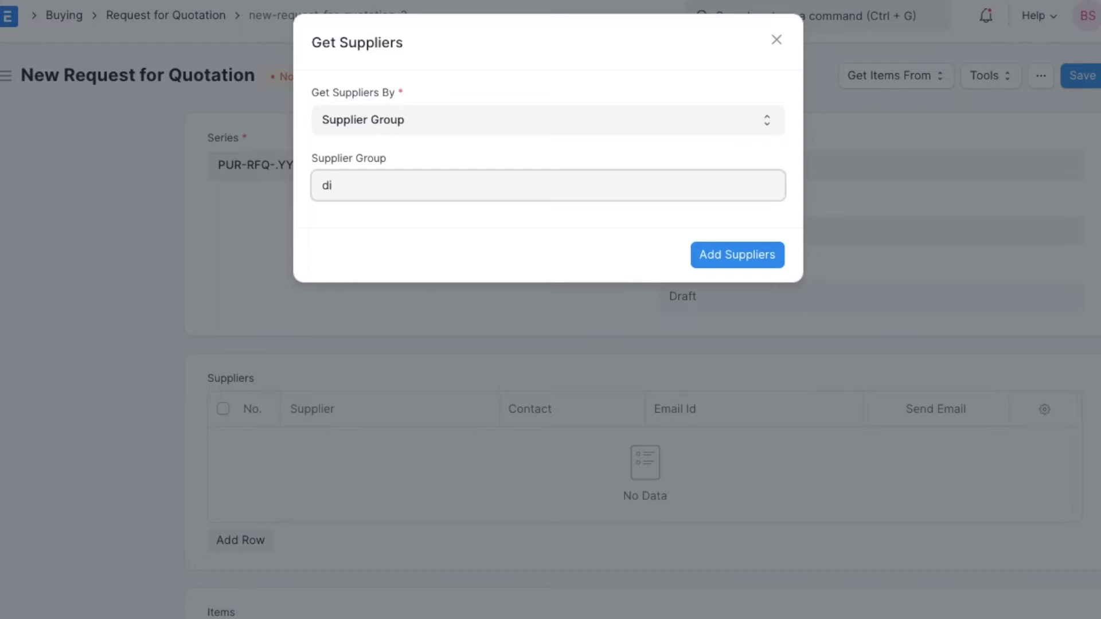
click(590, 217)
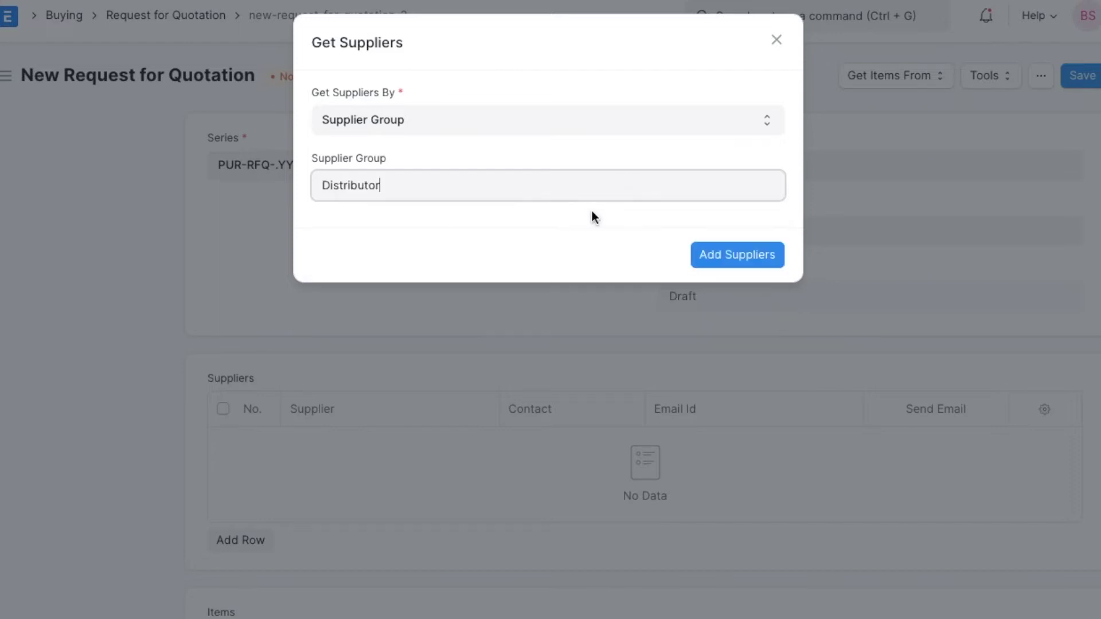
click(711, 254)
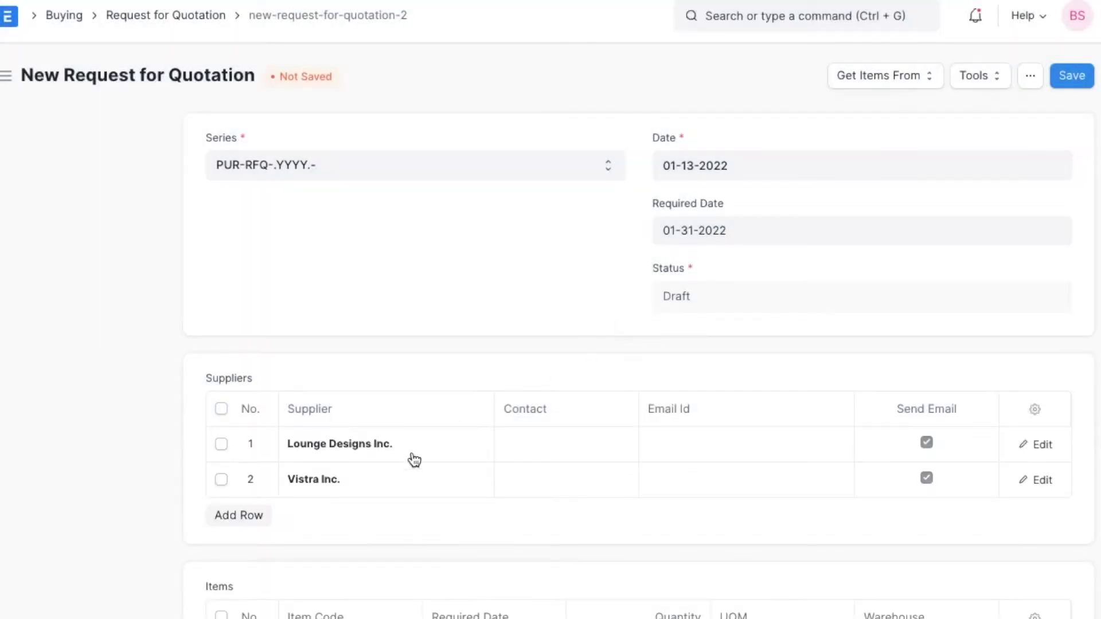
click(221, 409)
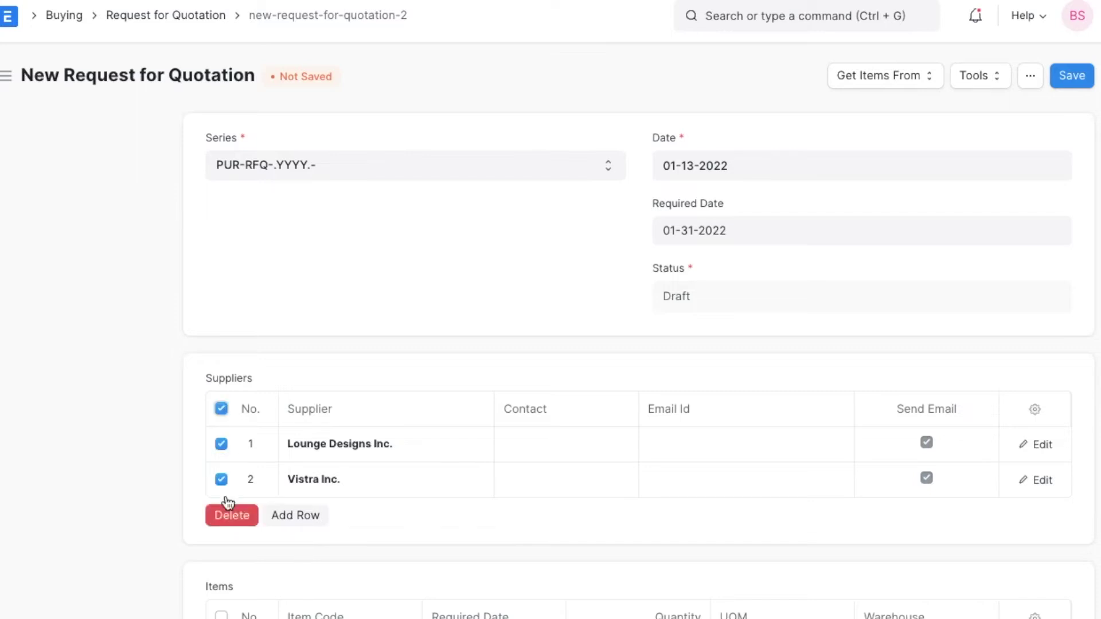
click(230, 514)
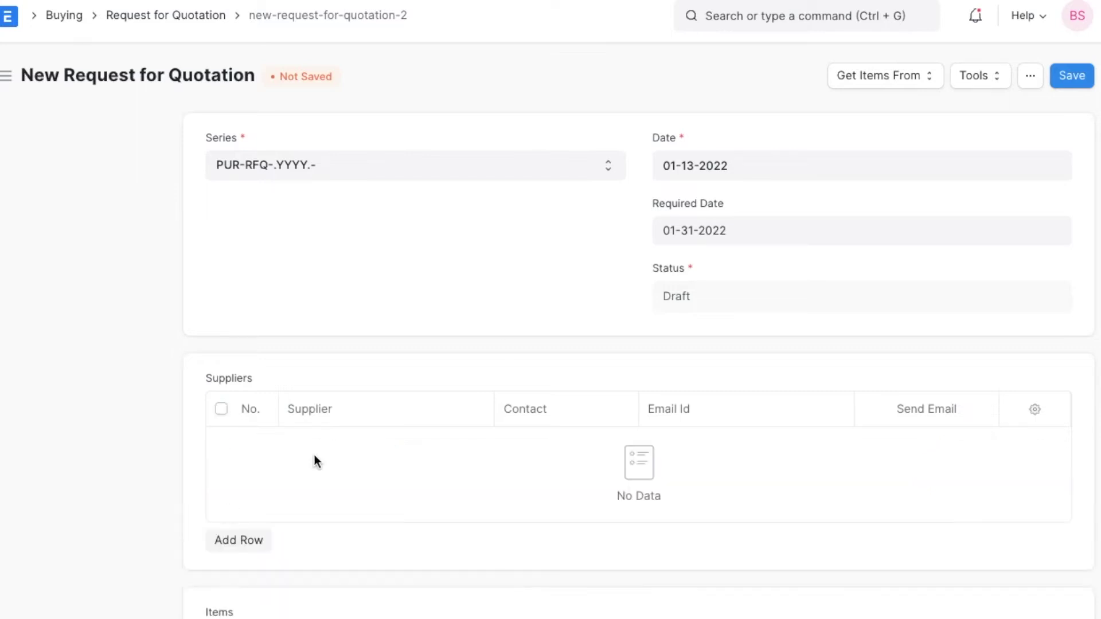
- Add the suppliers tagged PETR Certified to the request
click(986, 86)
click(985, 145)
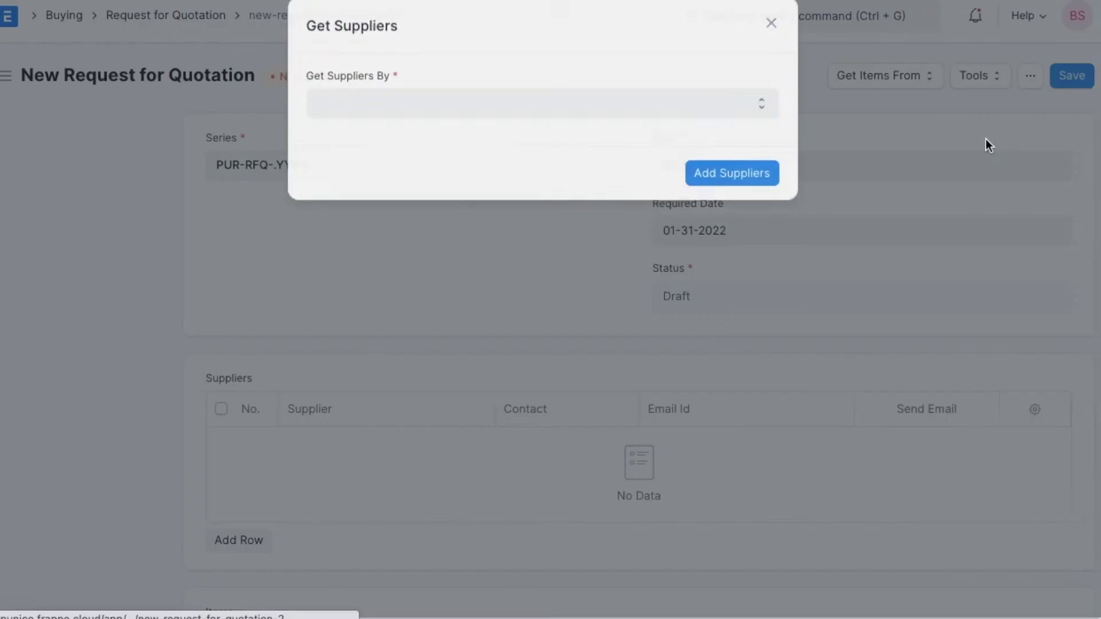
click(666, 119)
click(659, 140)
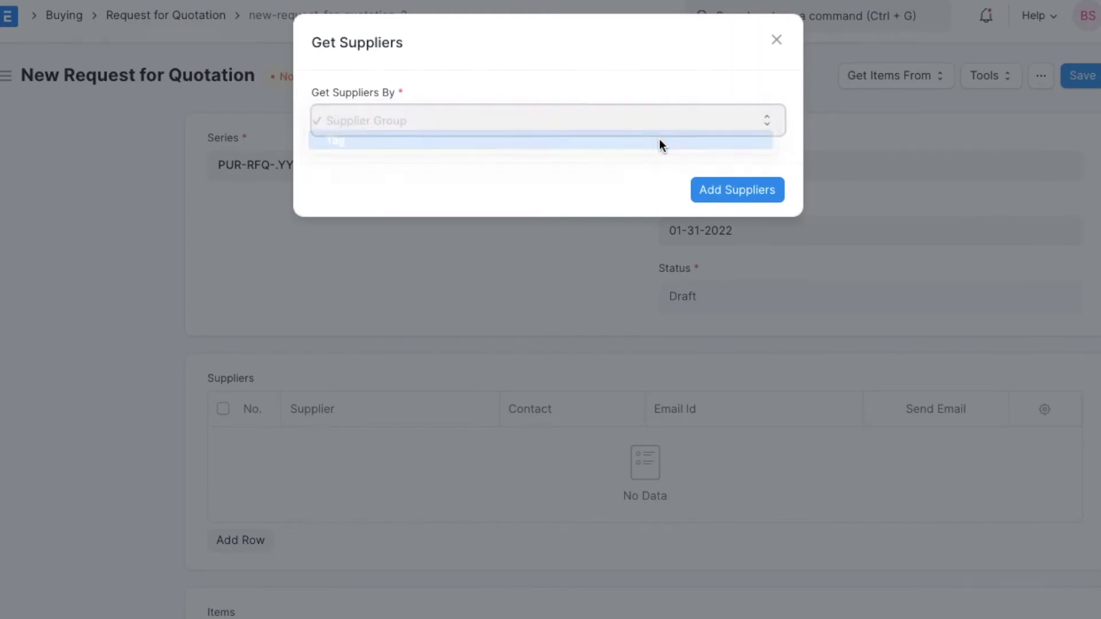
click(621, 181)
click(622, 183)
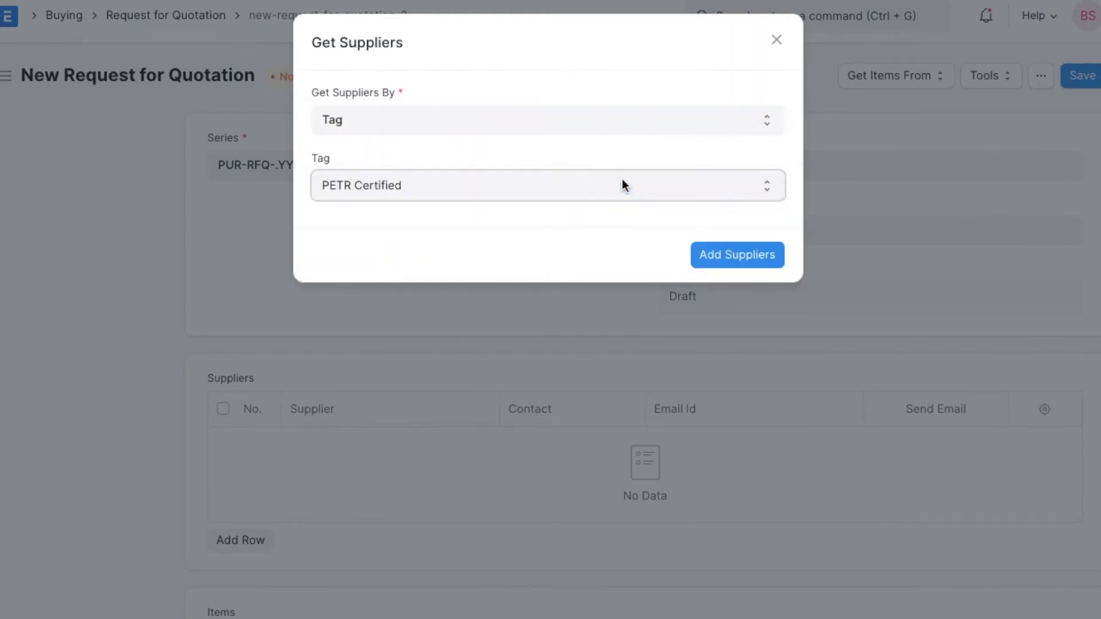
click(707, 254)
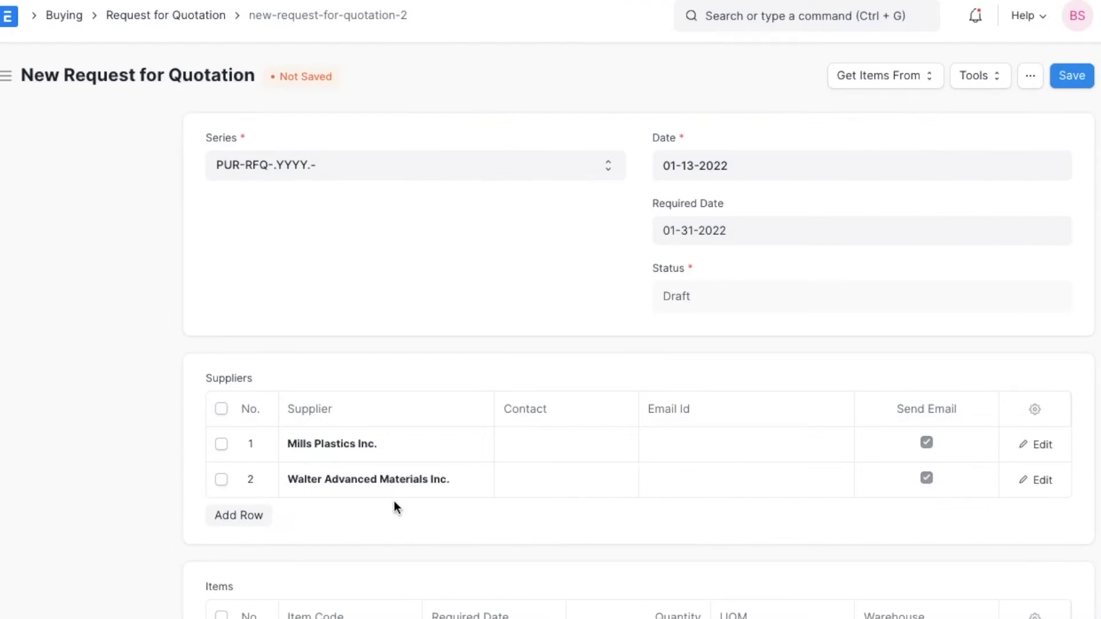
- Add Lounge Designs Inc. as a third supplier row
click(240, 516)
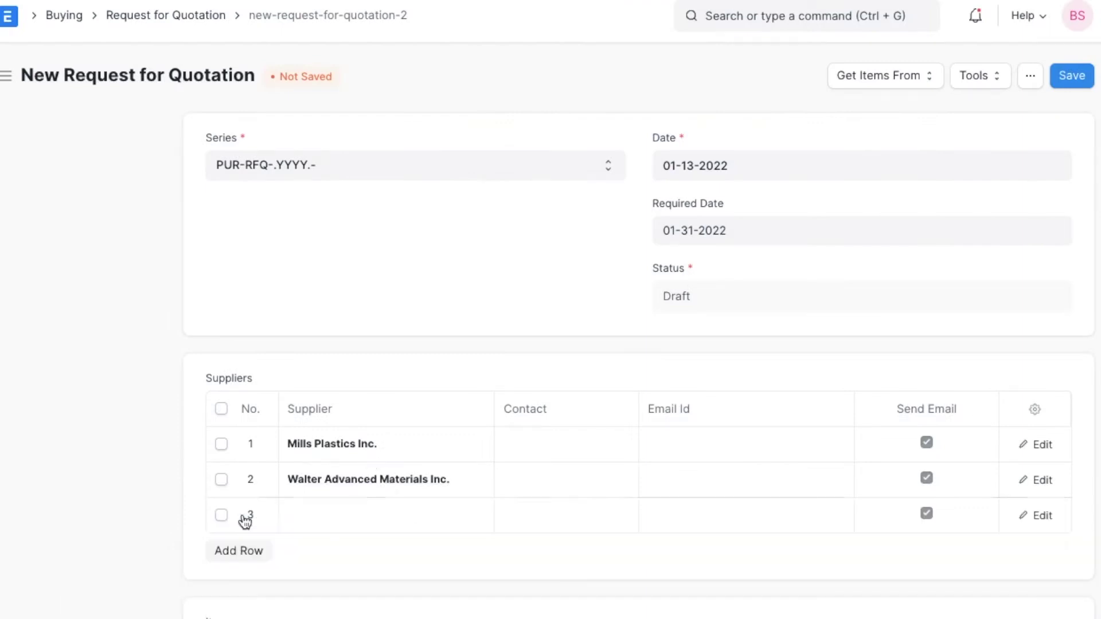
click(320, 526)
text(de)
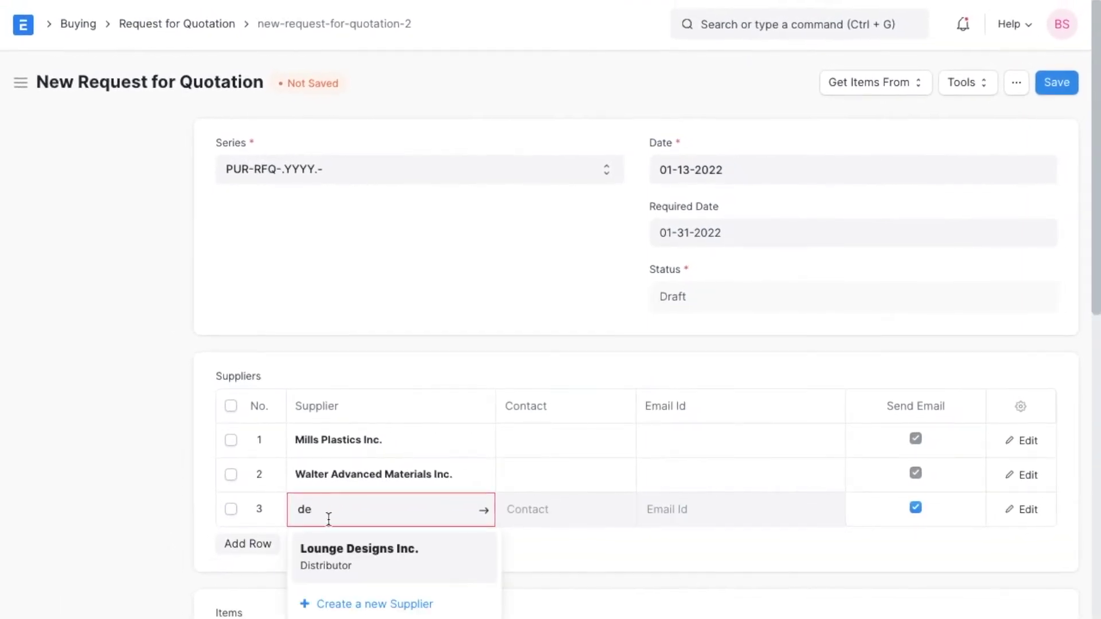
click(341, 564)
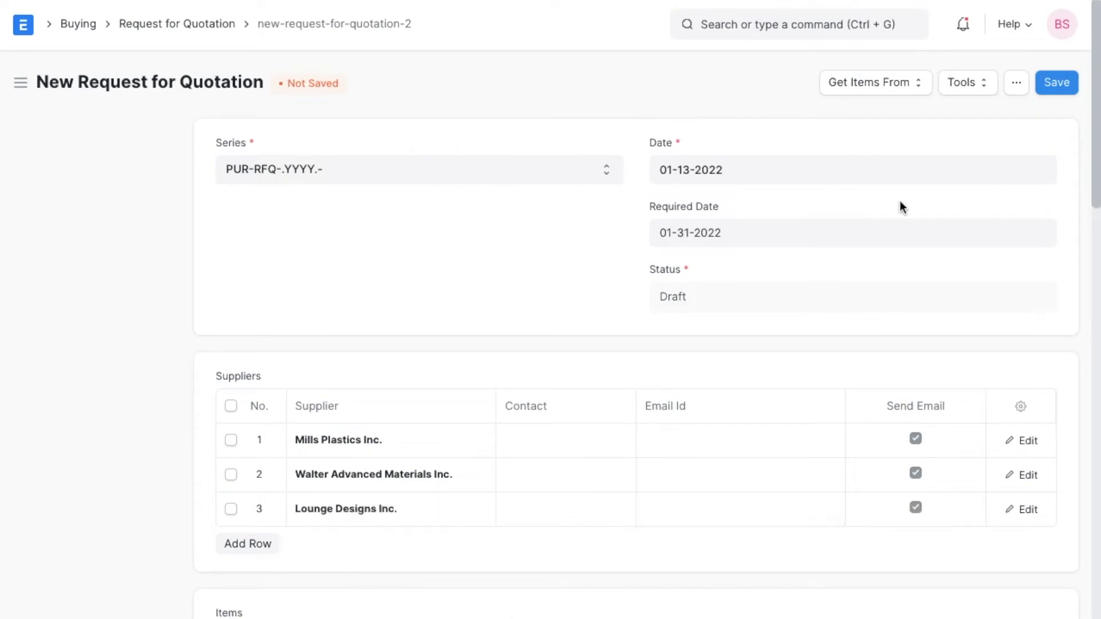
- Pick each supplier's contact: Mills Plastics, Walter Advanced Materials and Lounge Designs
click(568, 431)
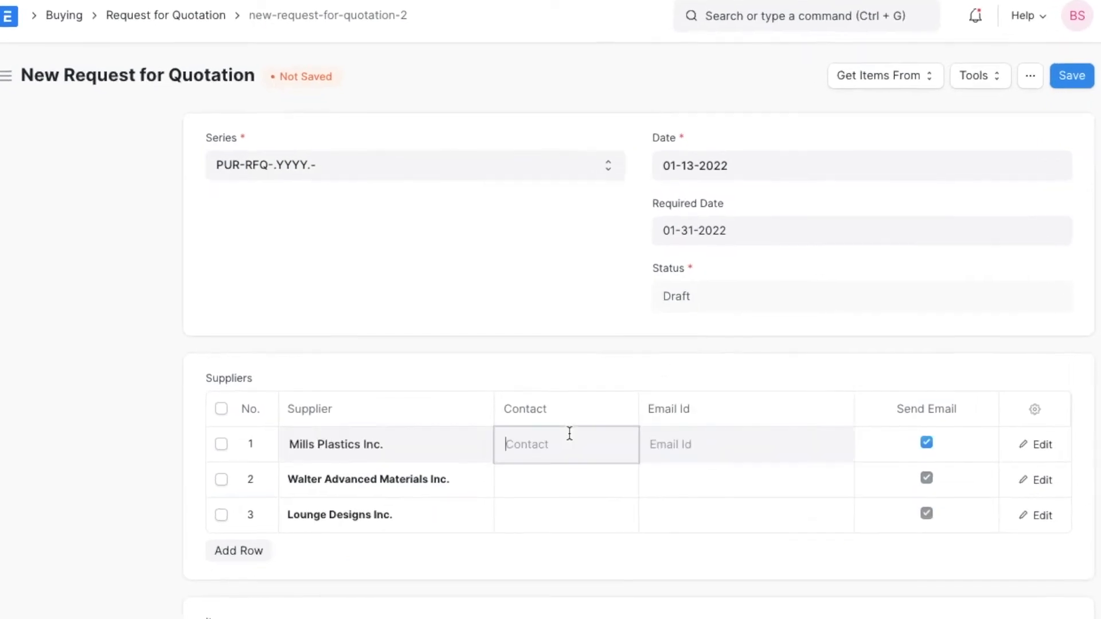
scroll(568, 432, down, 2)
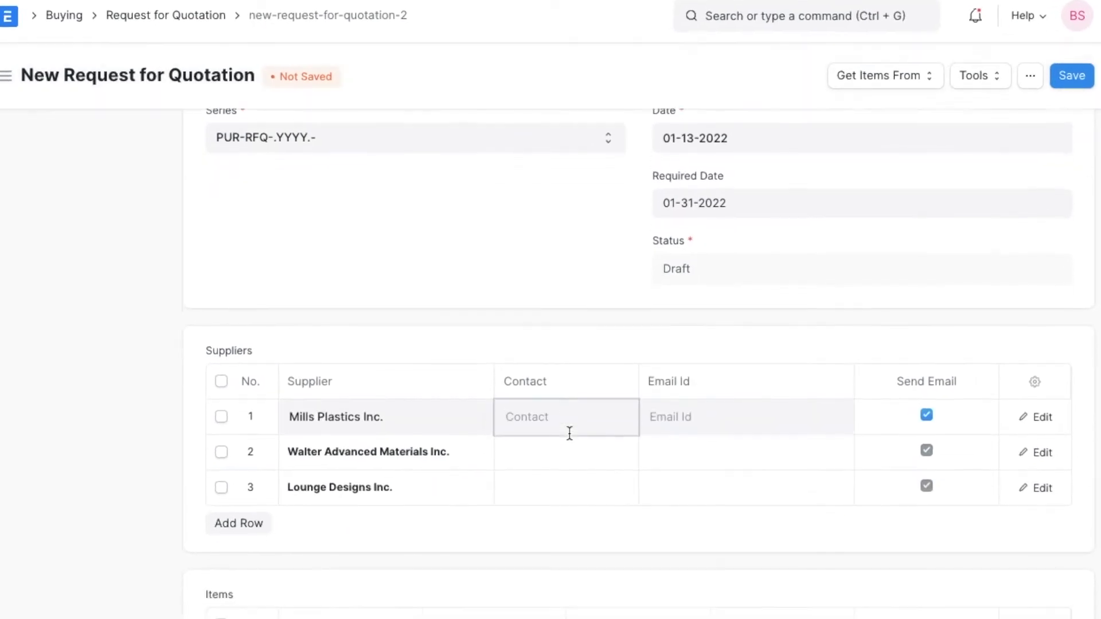
click(552, 395)
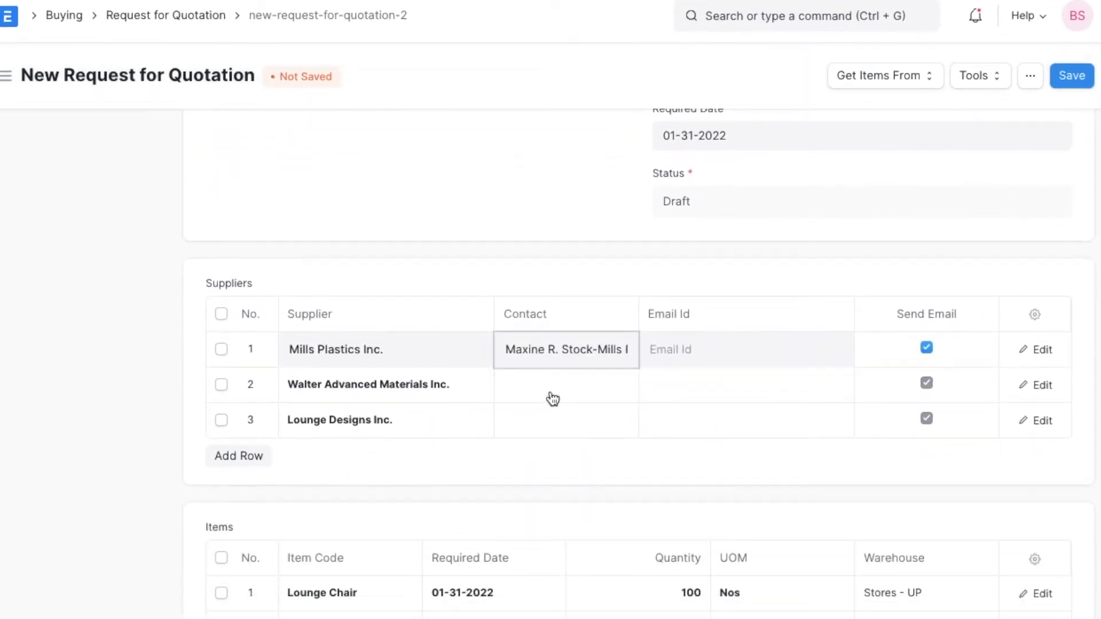
click(551, 388)
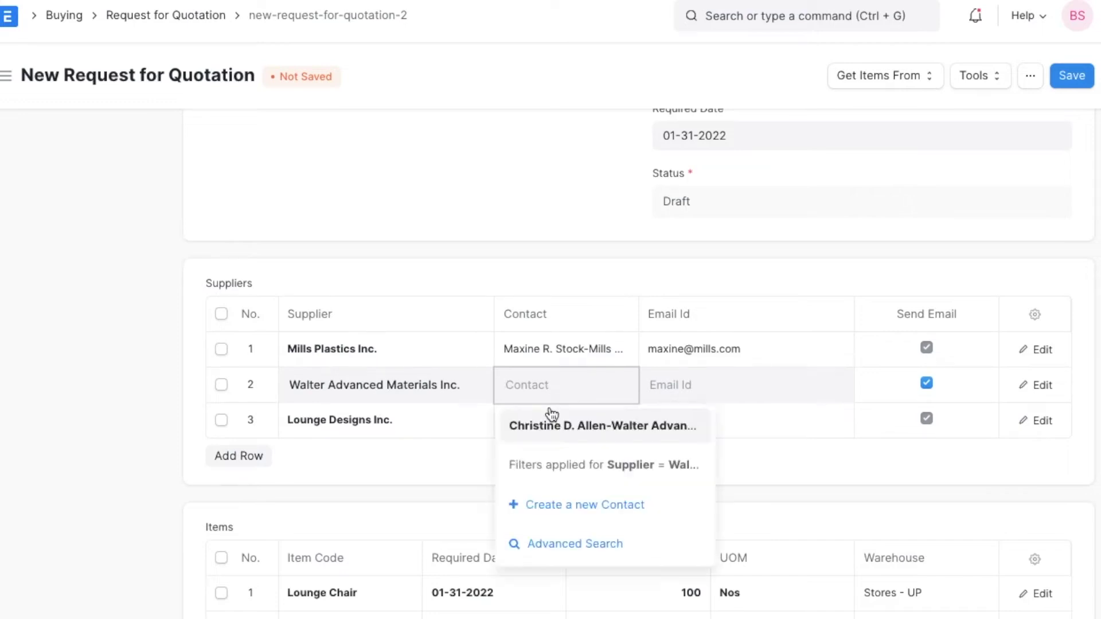
click(551, 422)
click(547, 420)
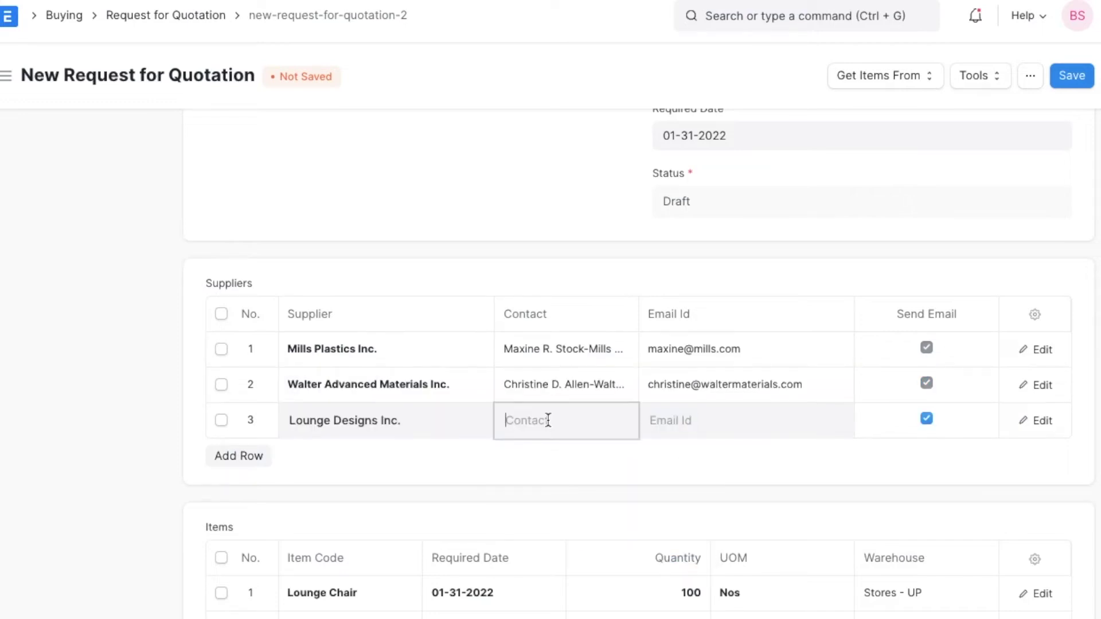
click(544, 455)
- Apply the Unico Standard Terms to the request
scroll(544, 455, down, 2)
scroll(544, 453, down, 10)
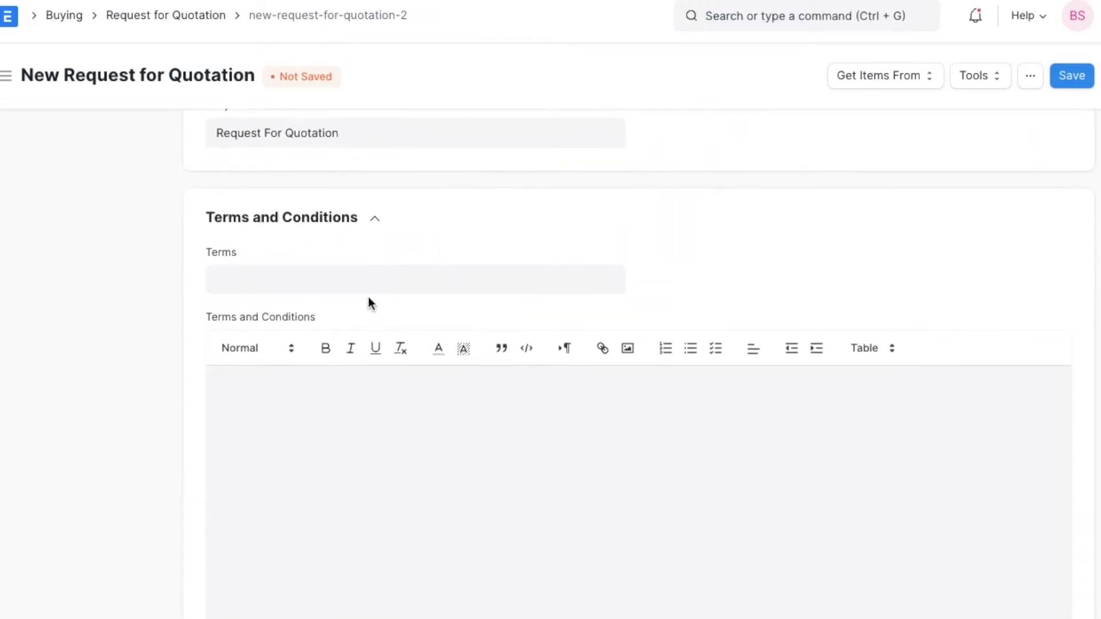
click(337, 289)
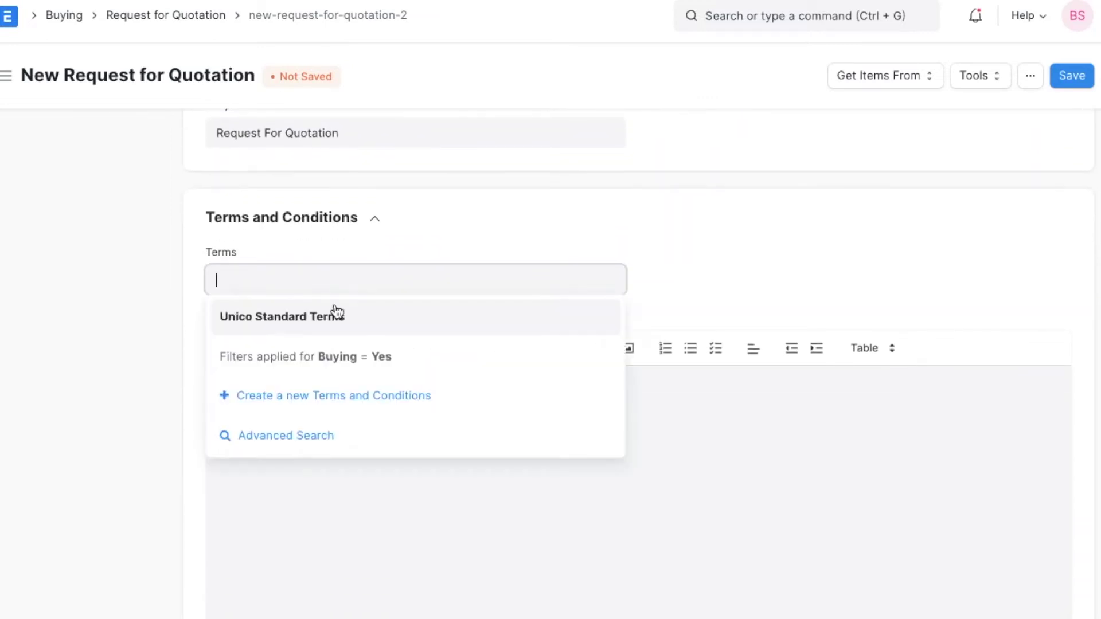
click(336, 314)
scroll(332, 313, down, 6)
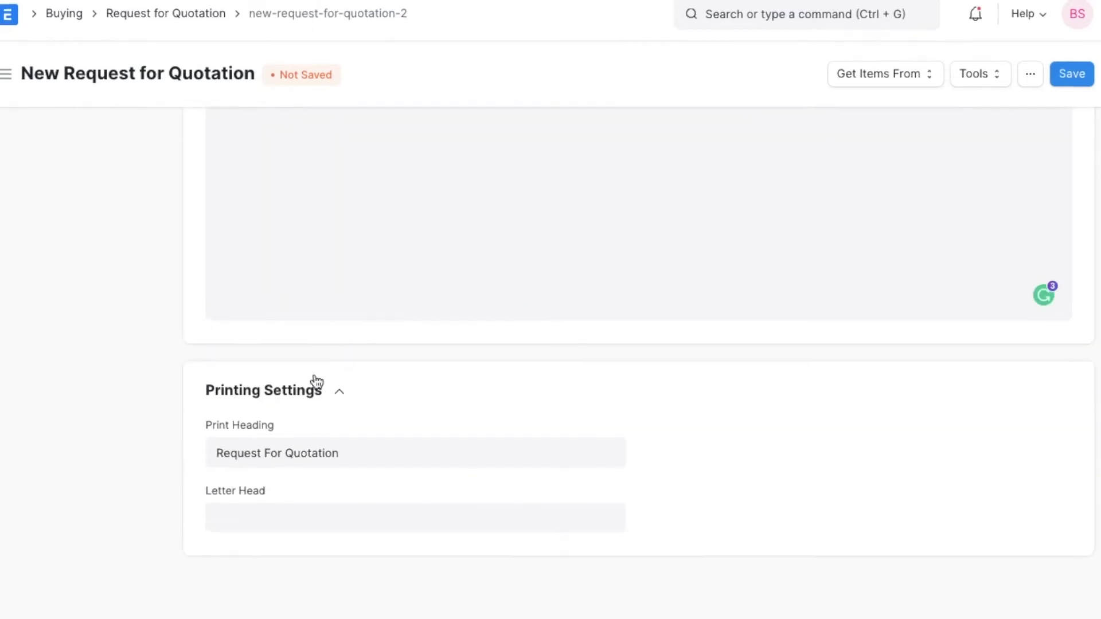
- Save and submit PUR-RFQ-2022-00006, confirming and dismissing the emails-sent message
click(1066, 74)
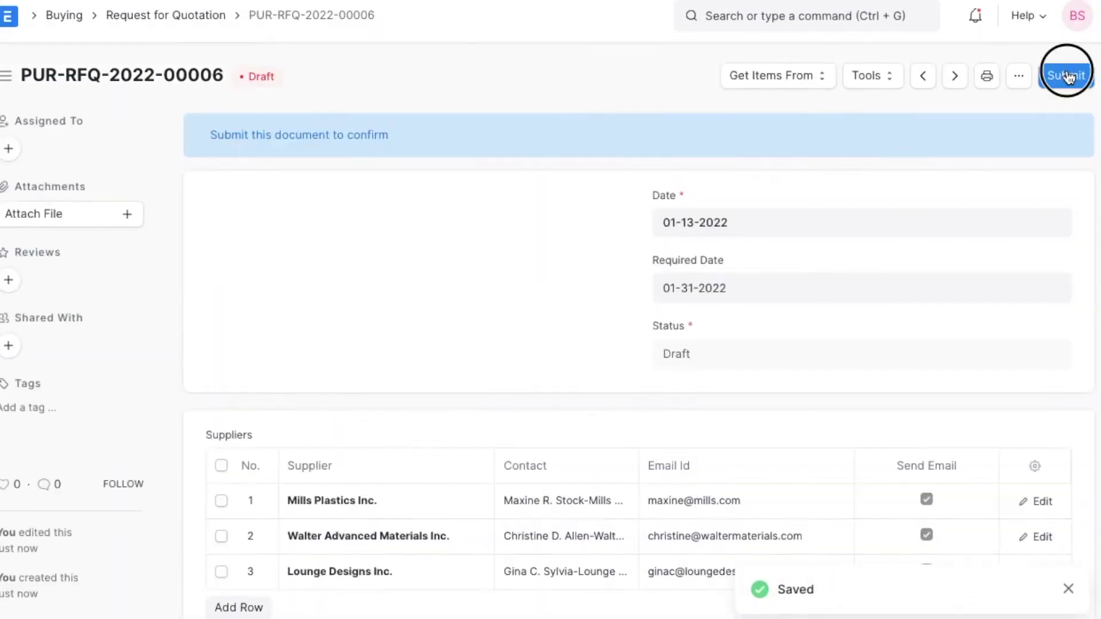
click(1069, 75)
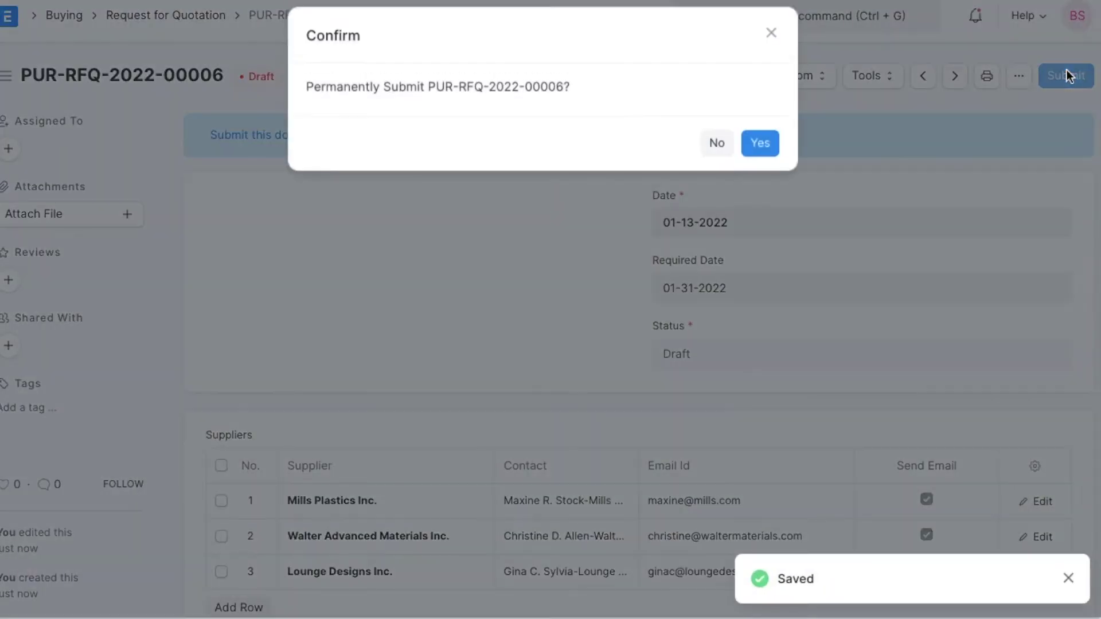
click(766, 161)
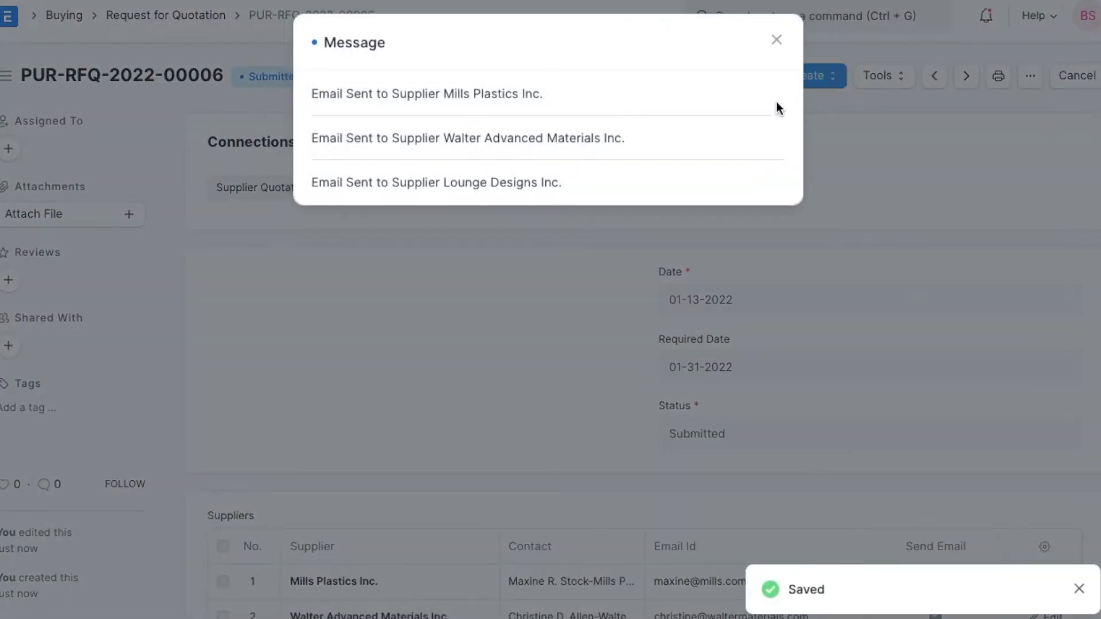
click(777, 40)
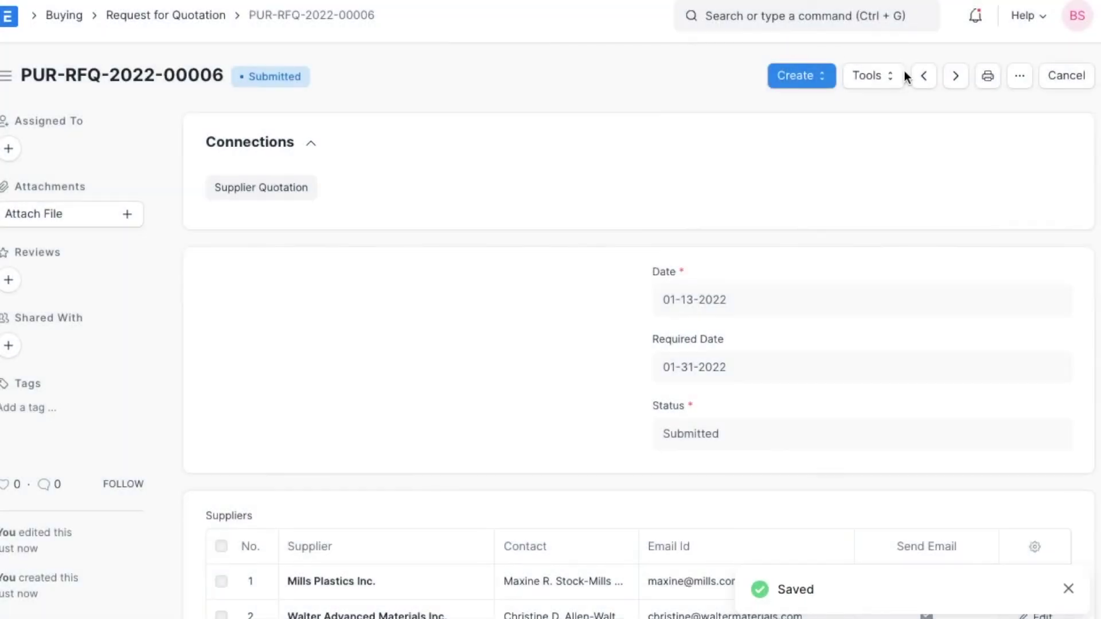
- Download the request PDF for Lounge Designs Inc., then close the PDF preview
click(897, 76)
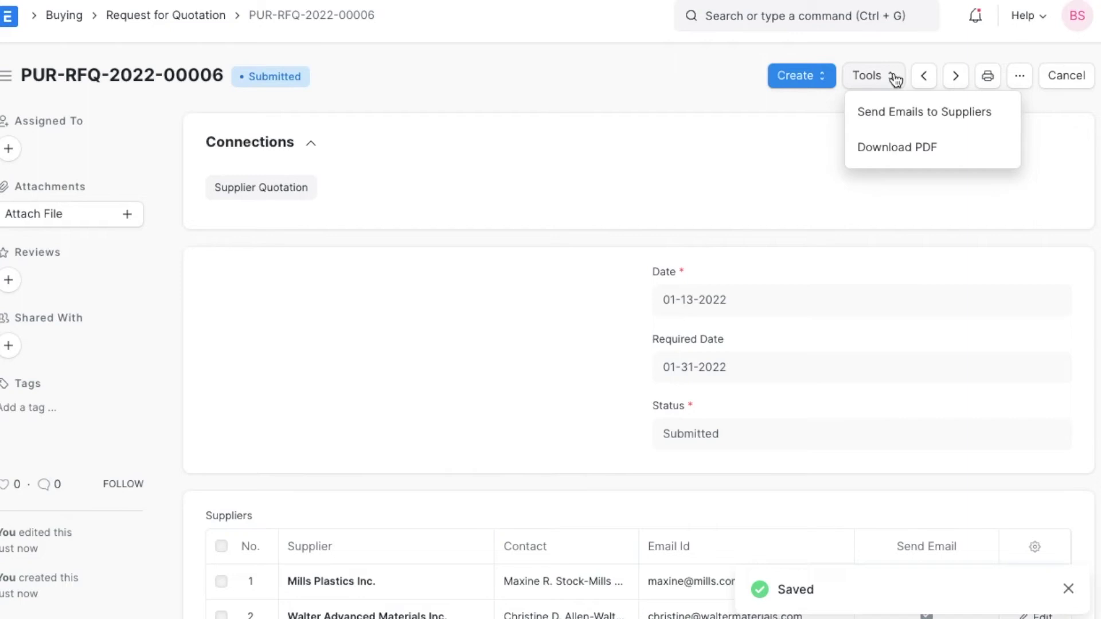
click(943, 146)
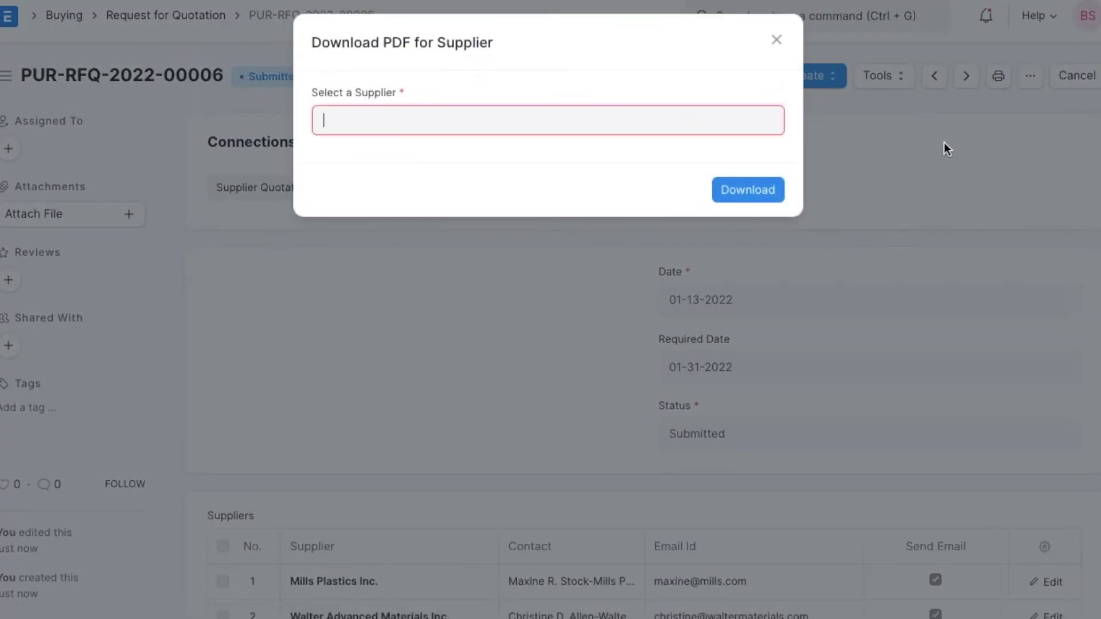
click(594, 127)
click(554, 172)
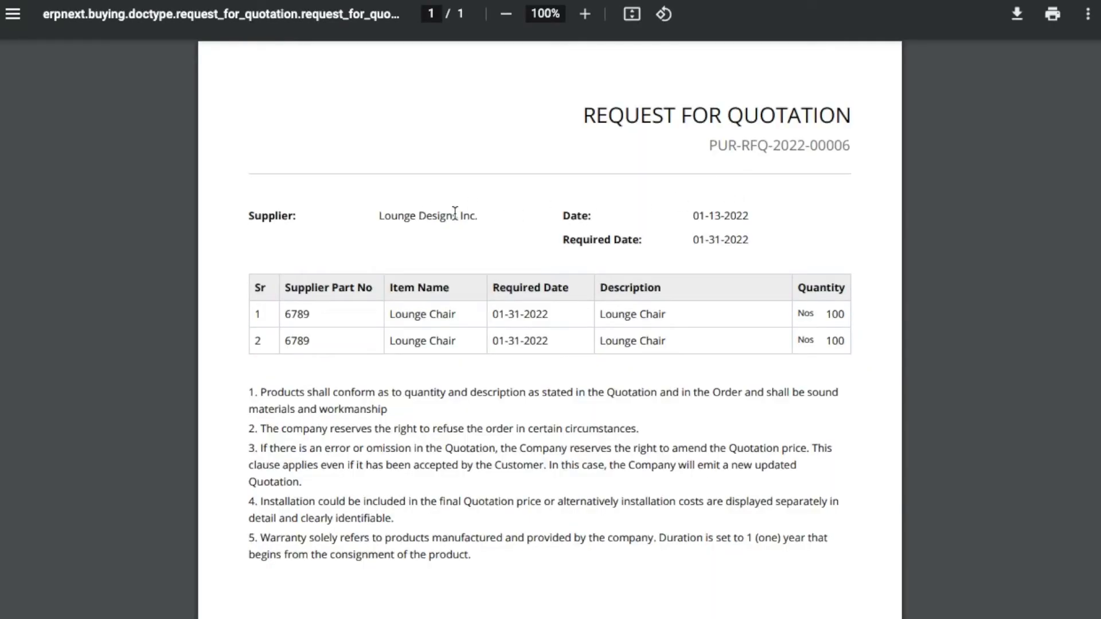
key(ctrl+w)
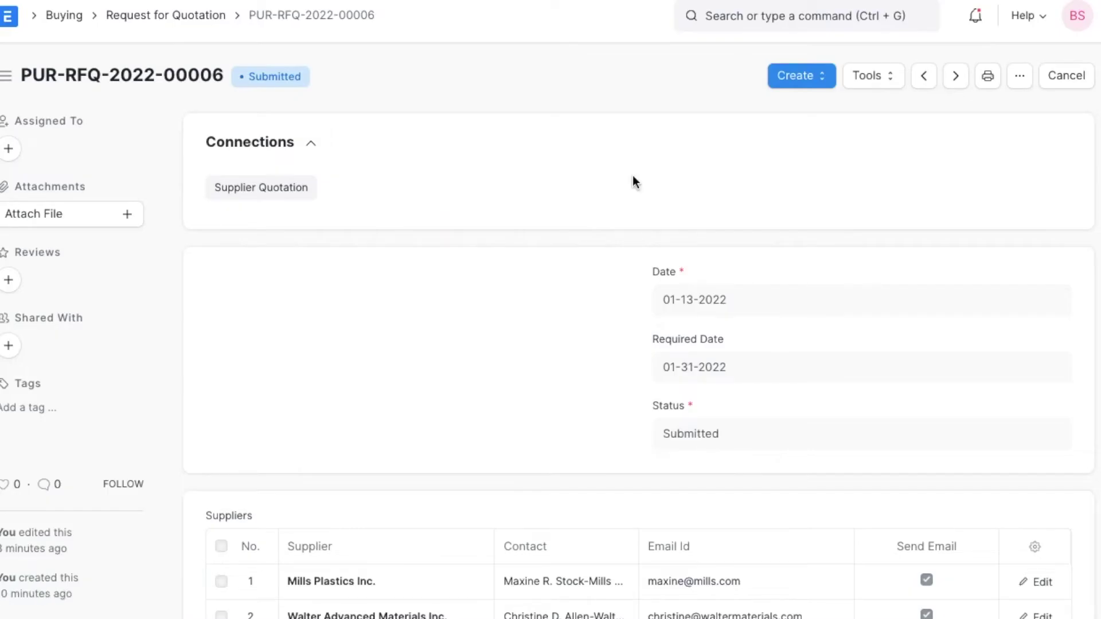
- Invite Walter Advanced Materials' second contact as a user and open their portal login
scroll(633, 177, down, 4)
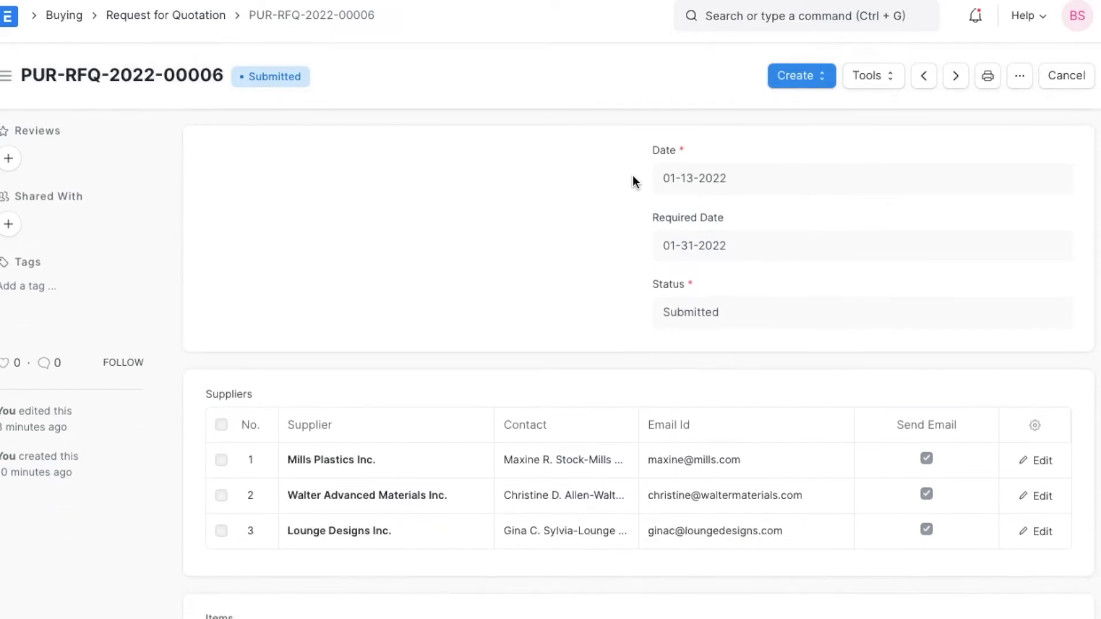
click(424, 397)
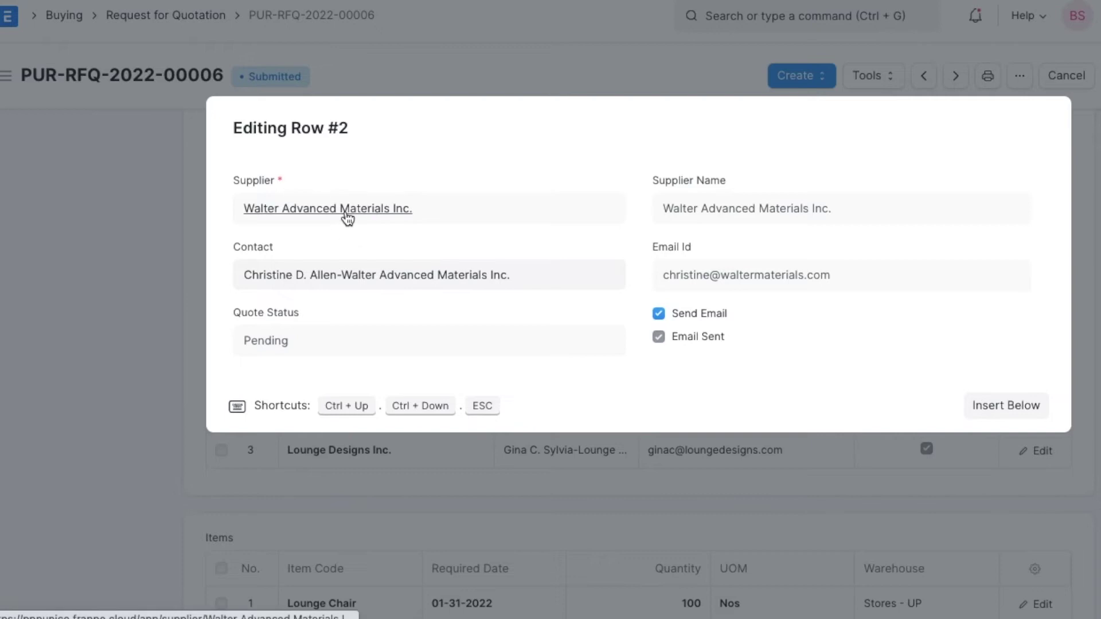
click(347, 213)
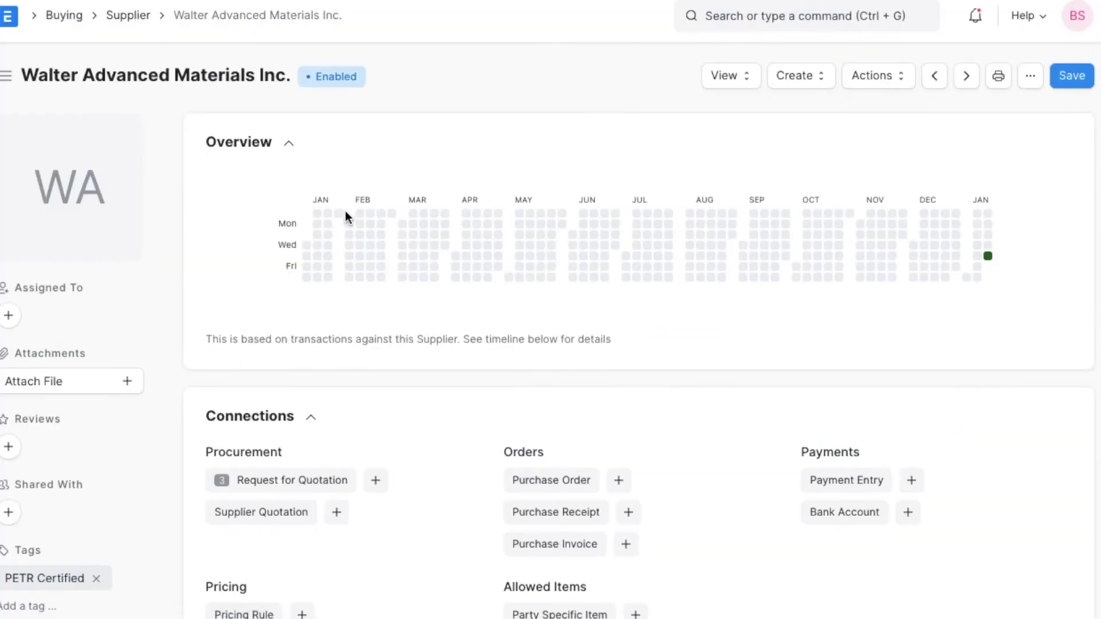
scroll(345, 211, down, 5)
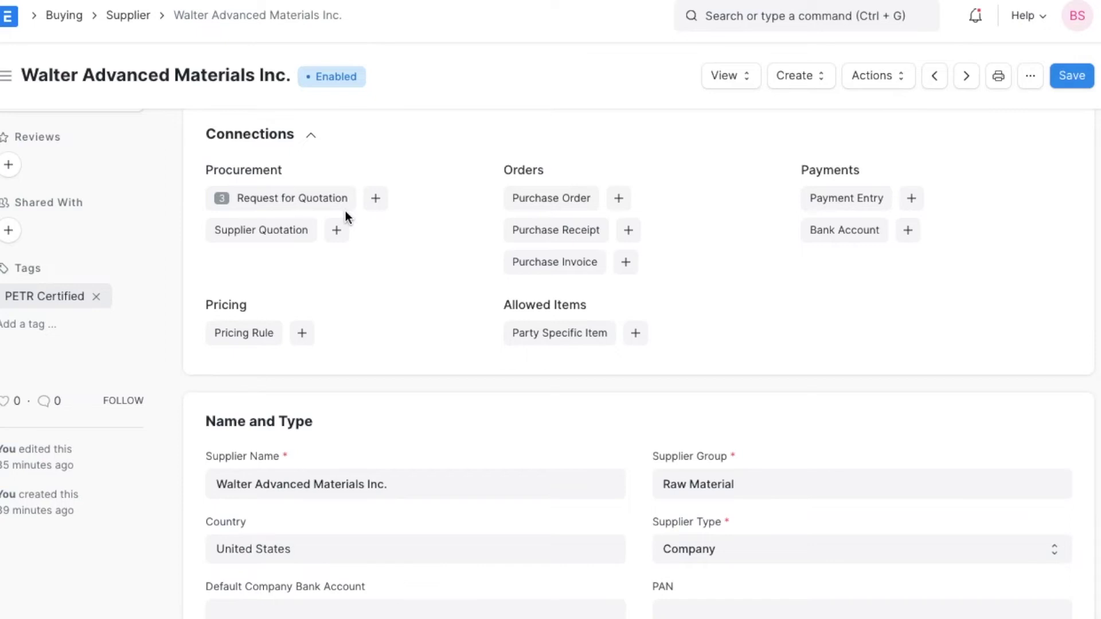
scroll(345, 211, down, 10)
scroll(346, 211, down, 3)
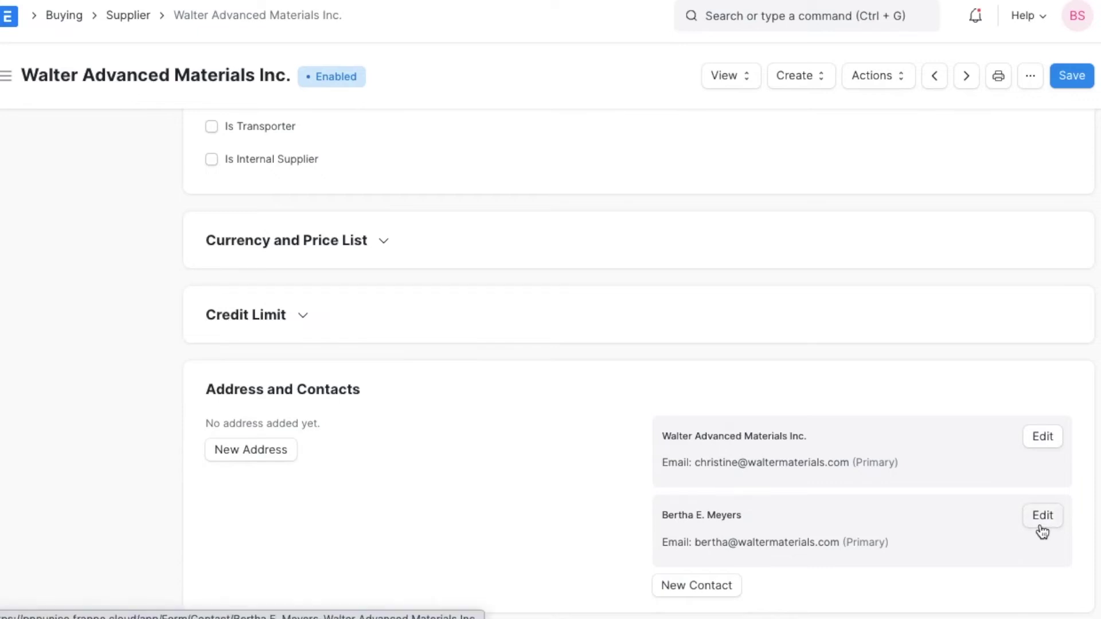
click(1041, 527)
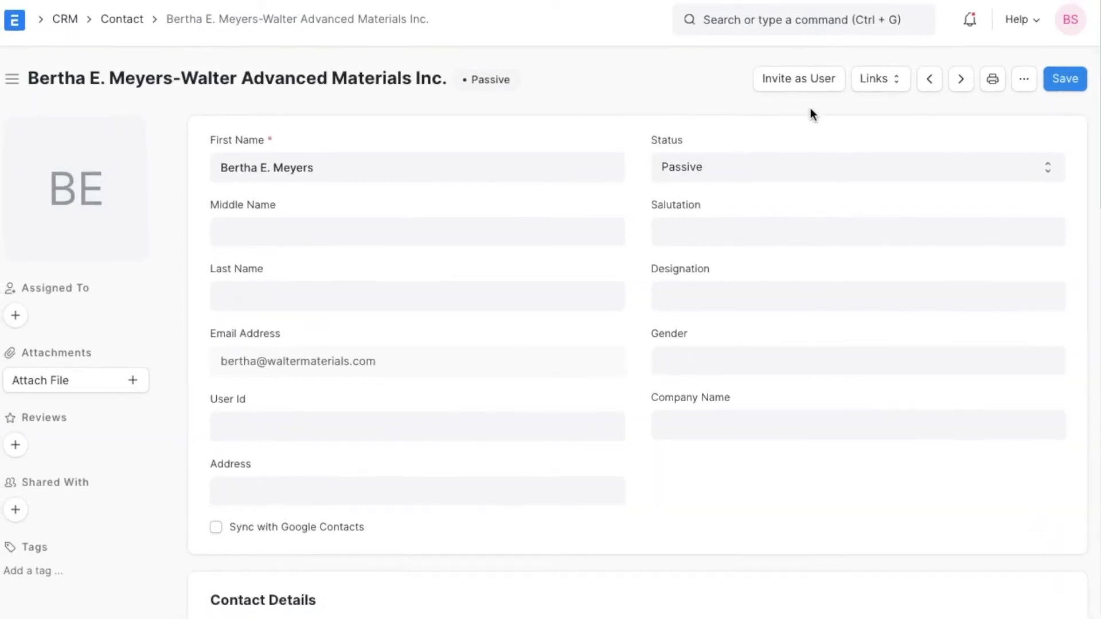
click(805, 90)
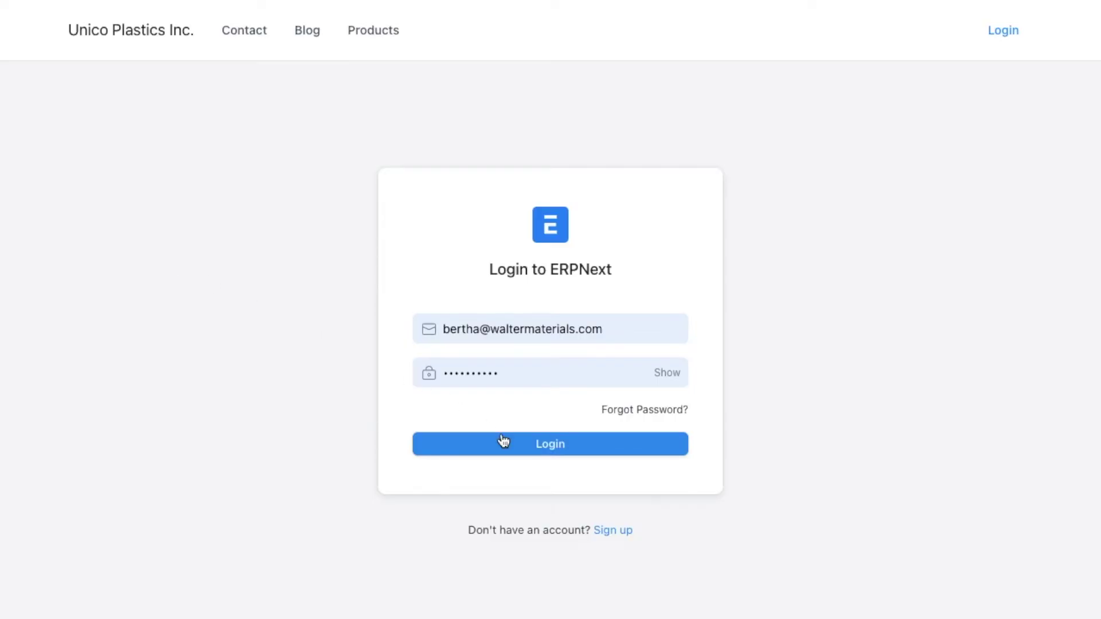
click(503, 440)
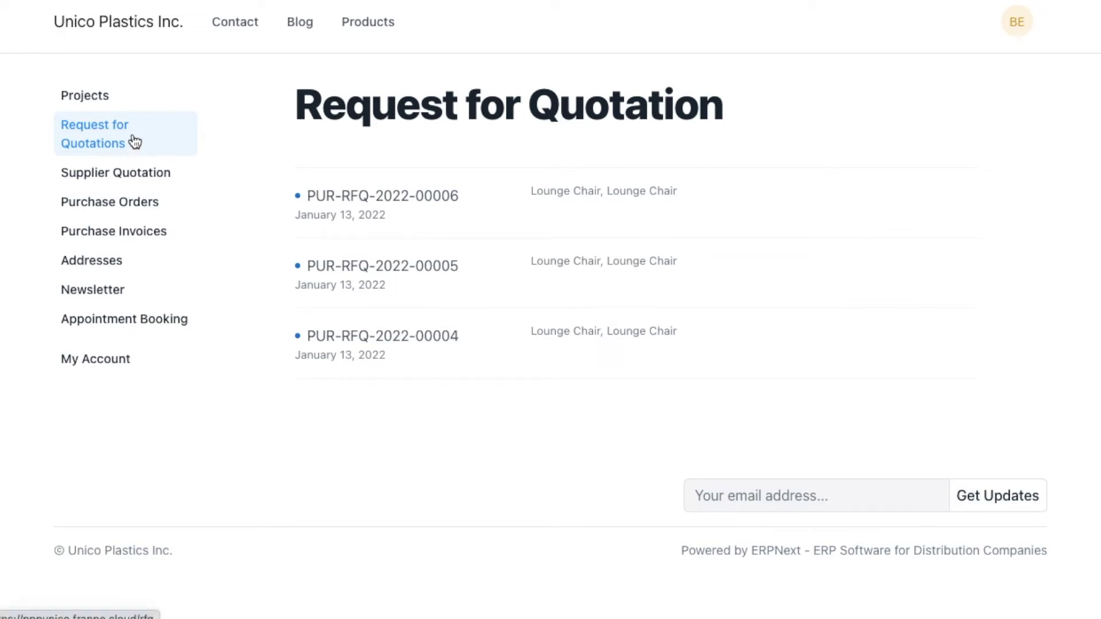
- Quote 100 on both Lounge Chair lines of PUR-RFQ-2022-00006, submit, and log out
click(335, 207)
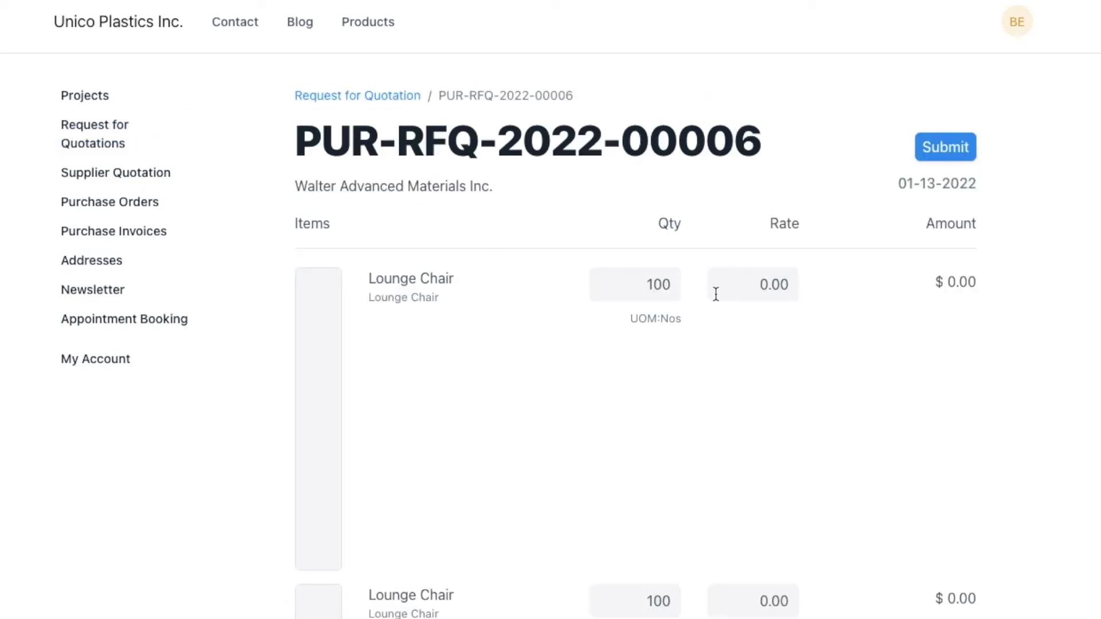
click(733, 292)
text(100)
scroll(735, 300, down, 2)
click(743, 516)
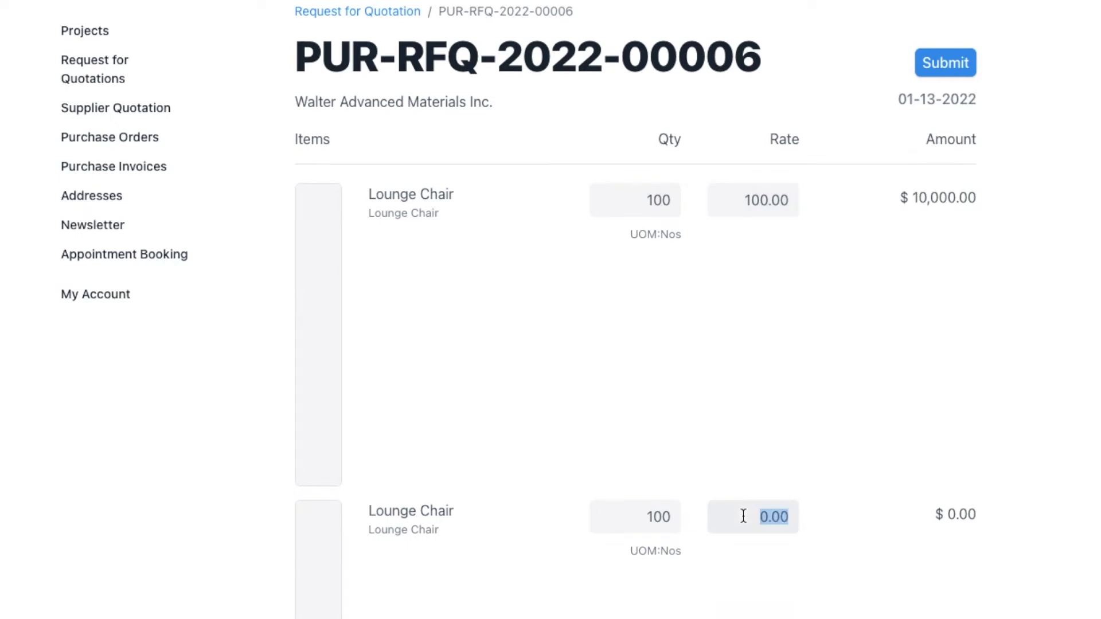
text(100)
click(935, 64)
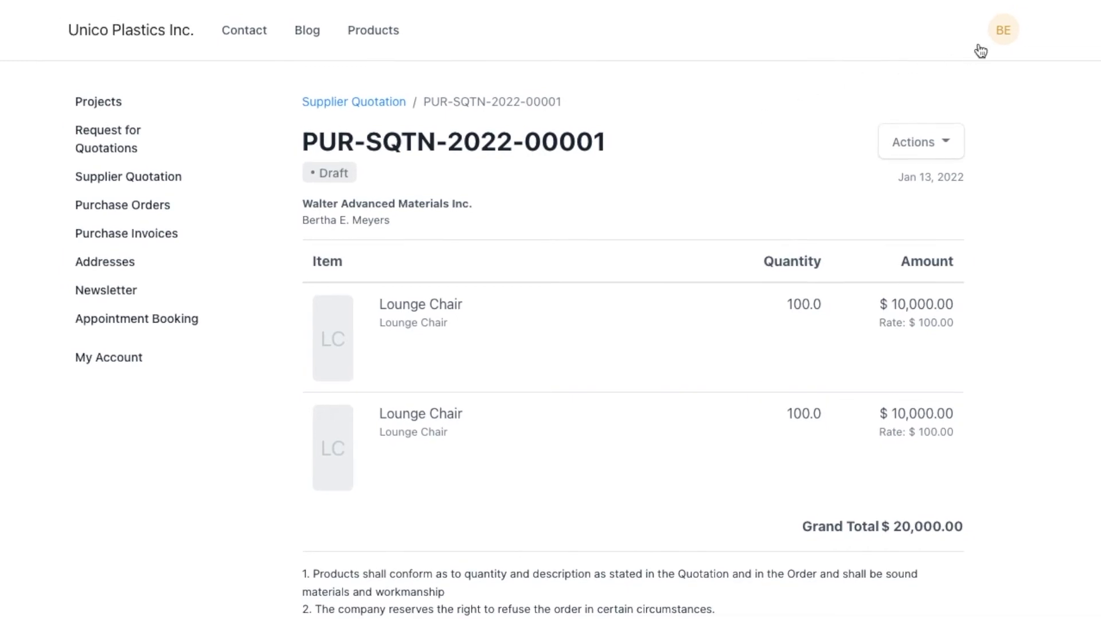
click(1003, 34)
click(948, 99)
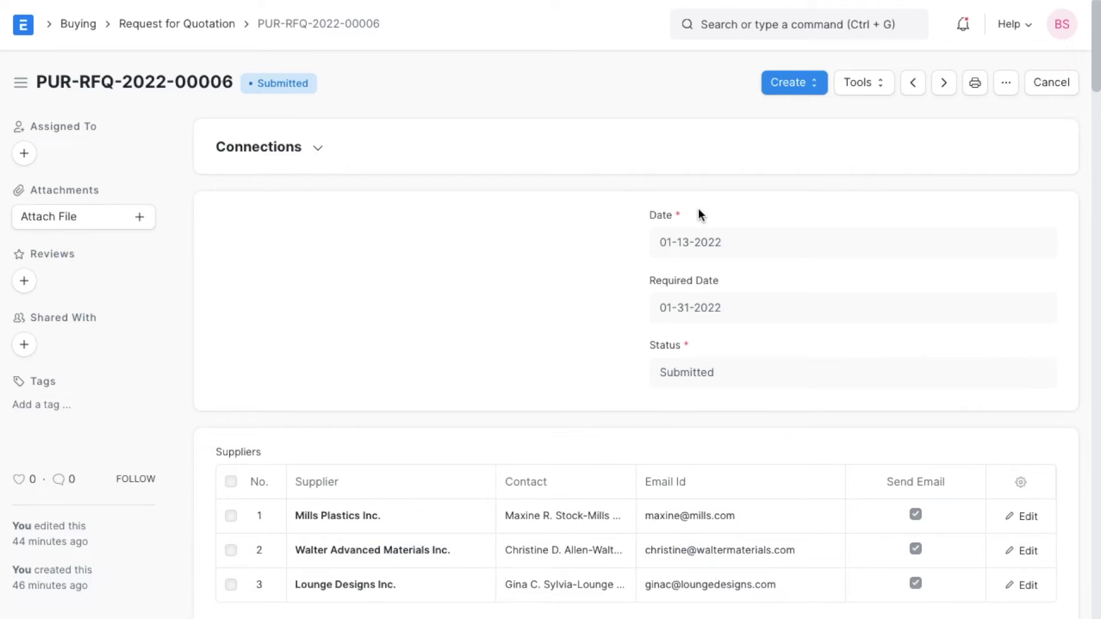
- Go from the Buying workspace to the Supplier Quotation list and start a new quotation
click(818, 86)
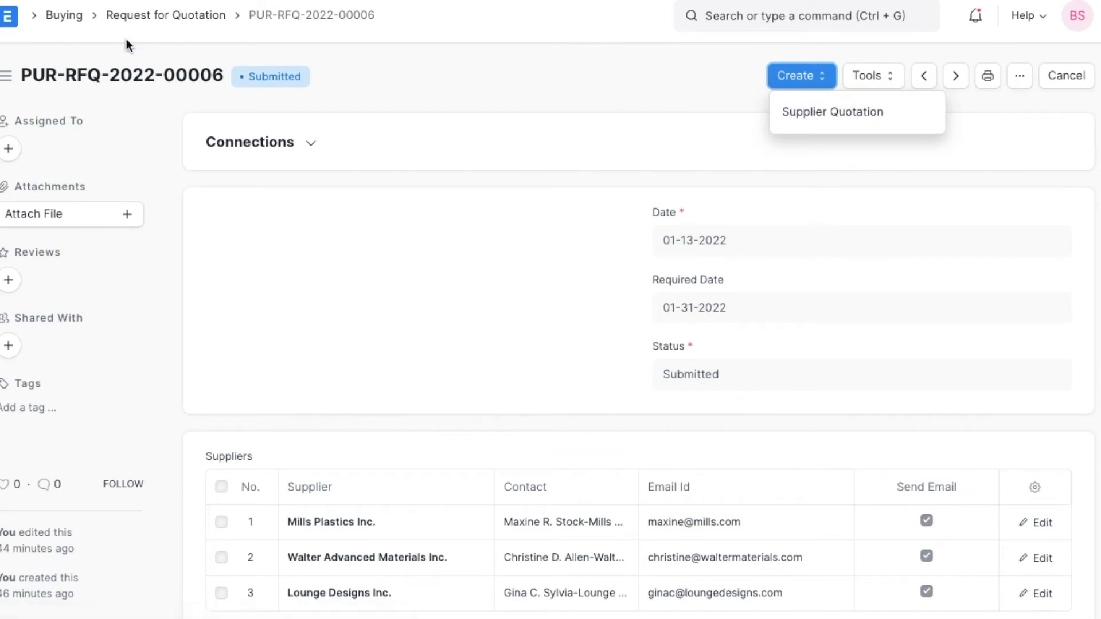
click(74, 20)
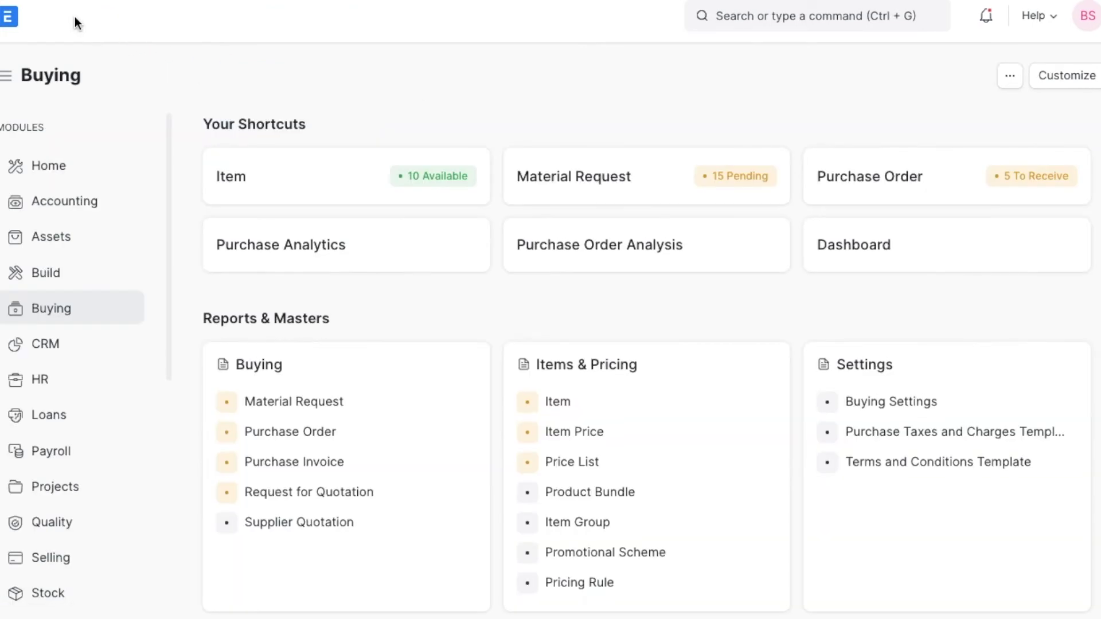
click(280, 516)
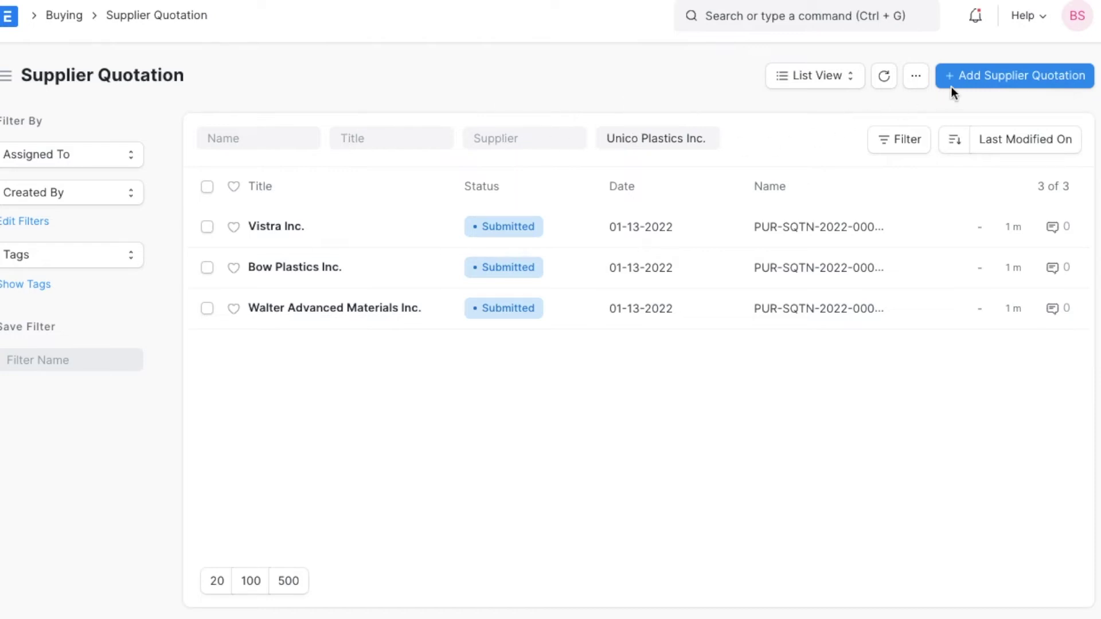
click(971, 80)
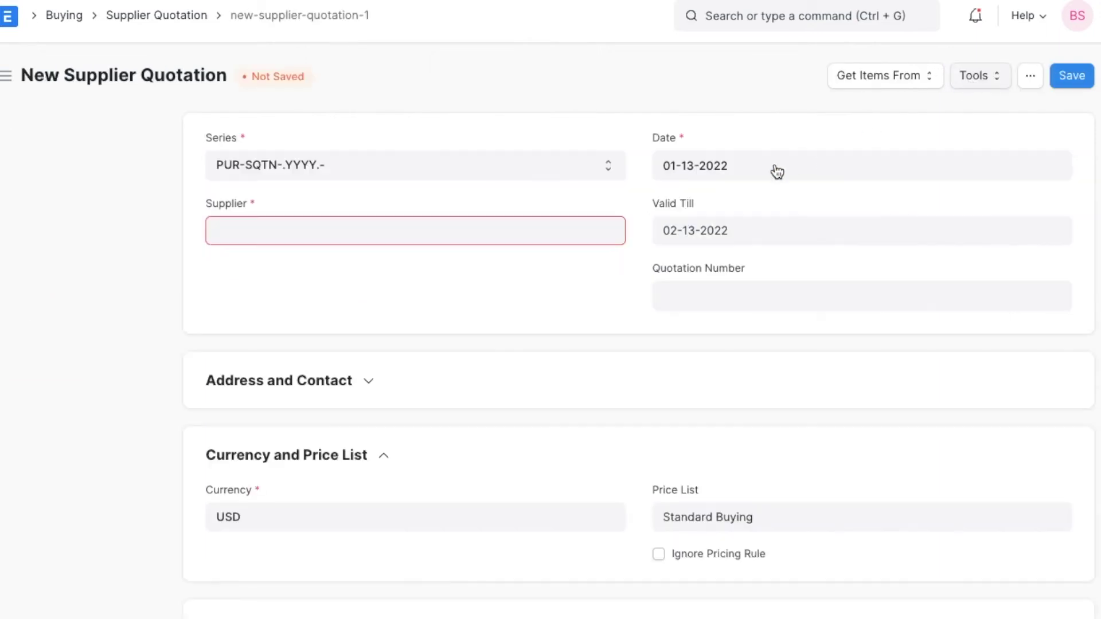
- Set the supplier to Walter Advanced Materials Inc. and review its address and contact details
text(wa)
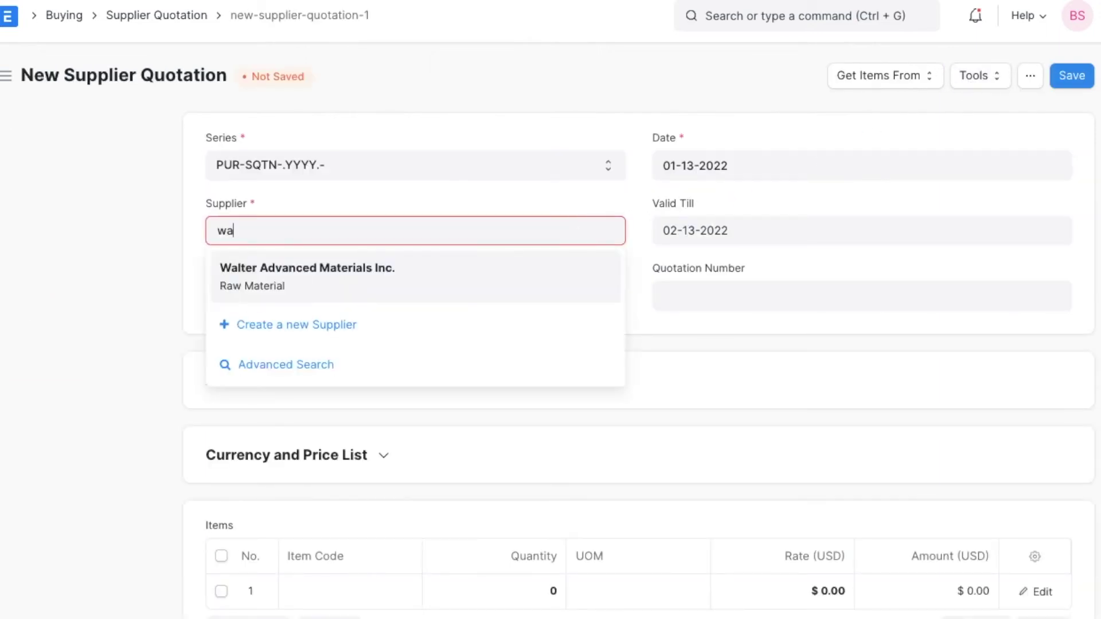
click(507, 274)
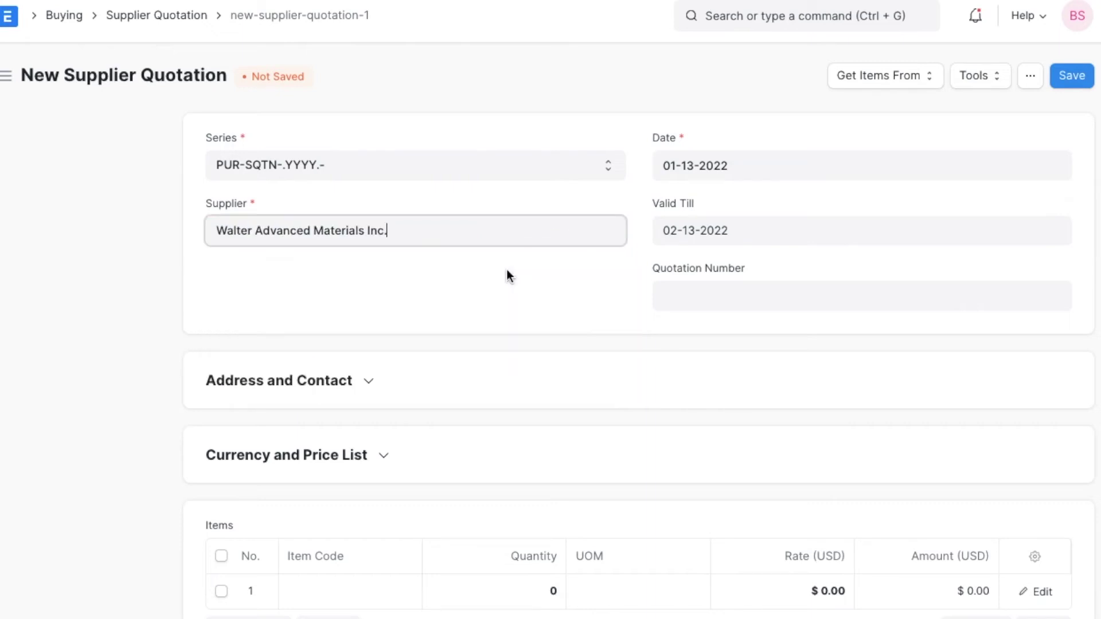
click(360, 390)
scroll(359, 389, down, 1)
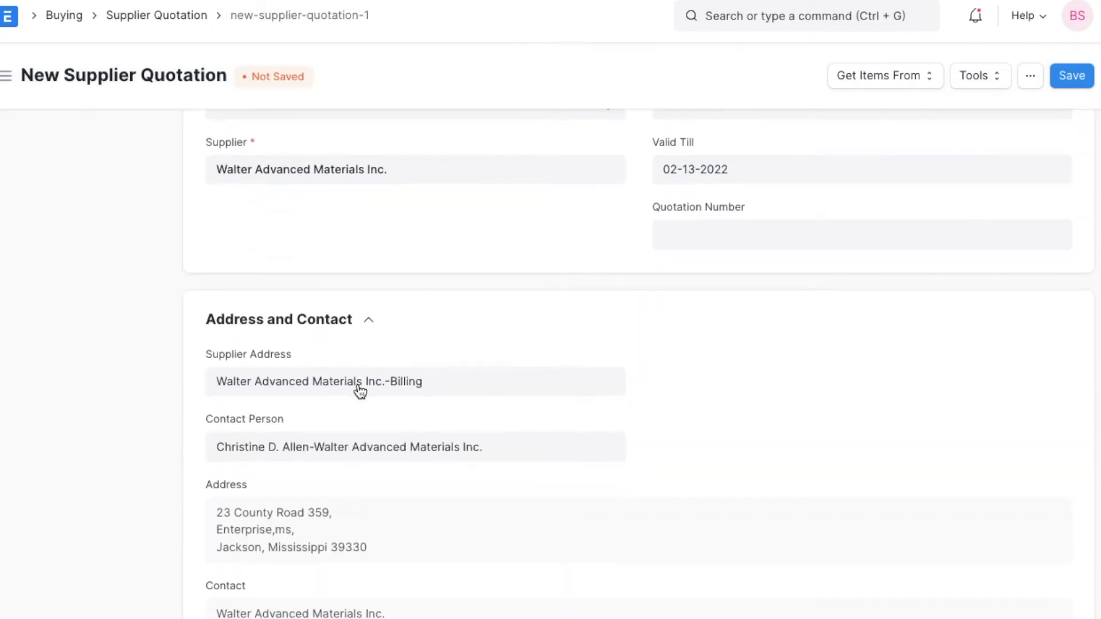
scroll(359, 386, down, 1)
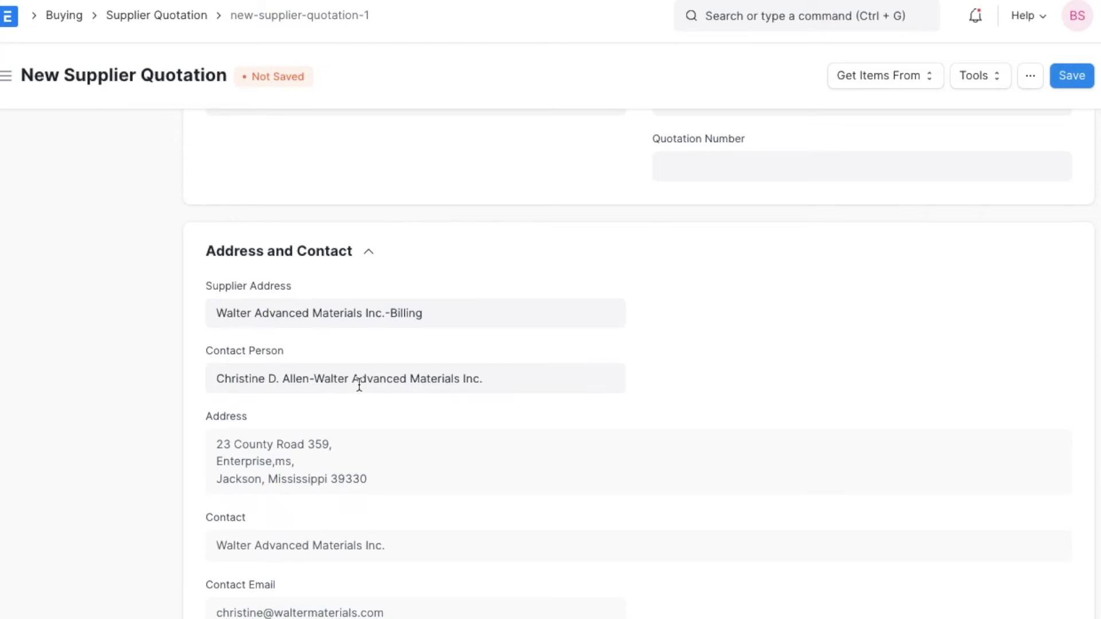
scroll(358, 383, down, 5)
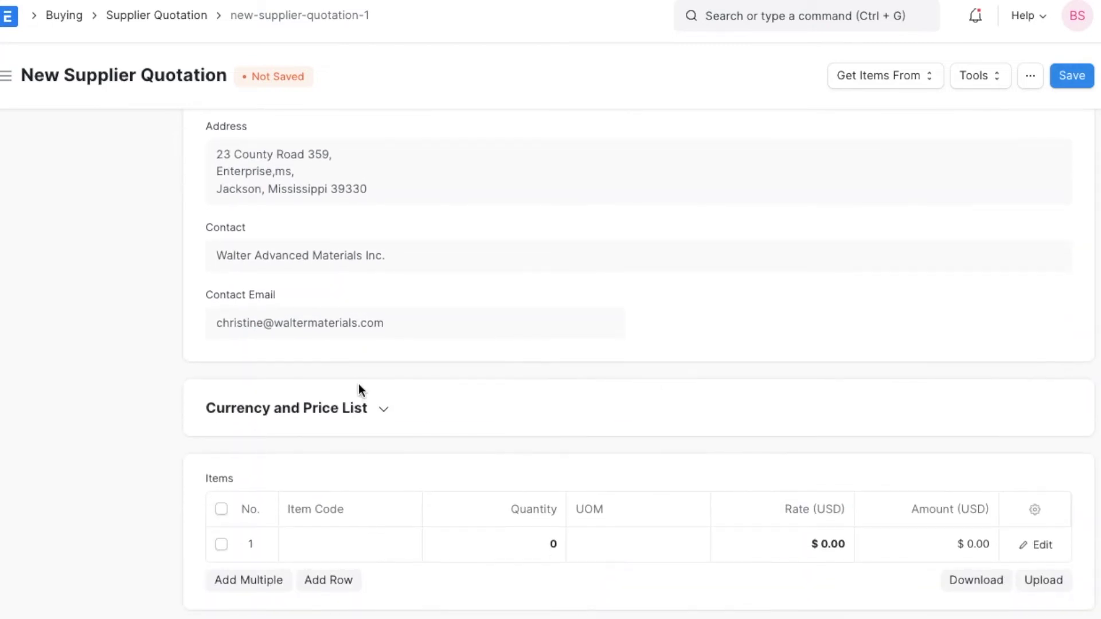
click(931, 77)
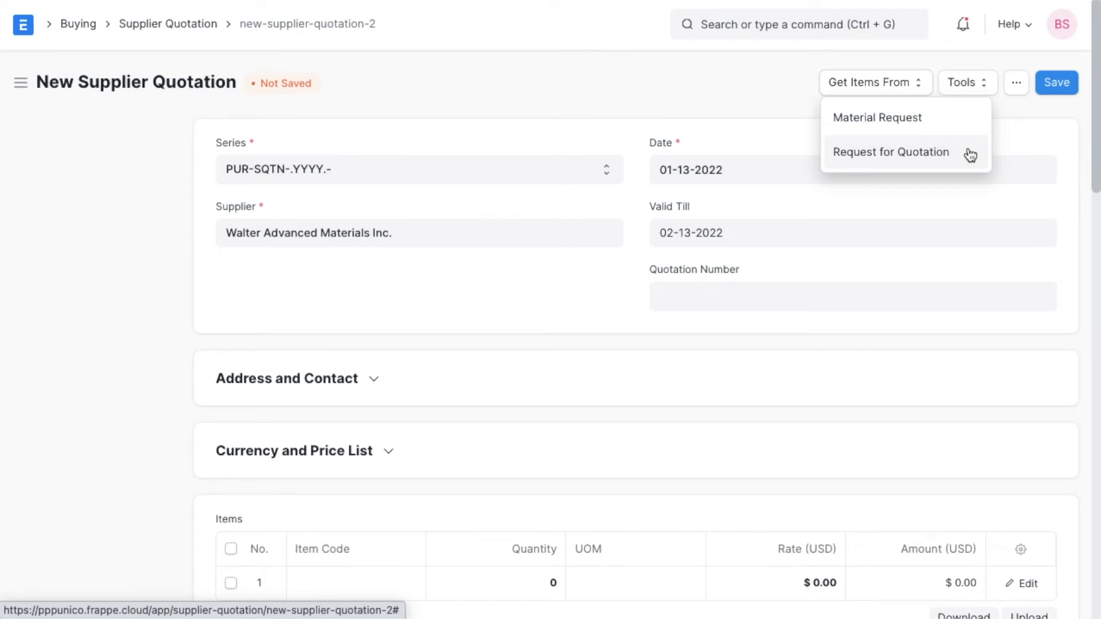
- Pull the items of request PUR-RFQ-2022-00008 into the quotation
click(969, 154)
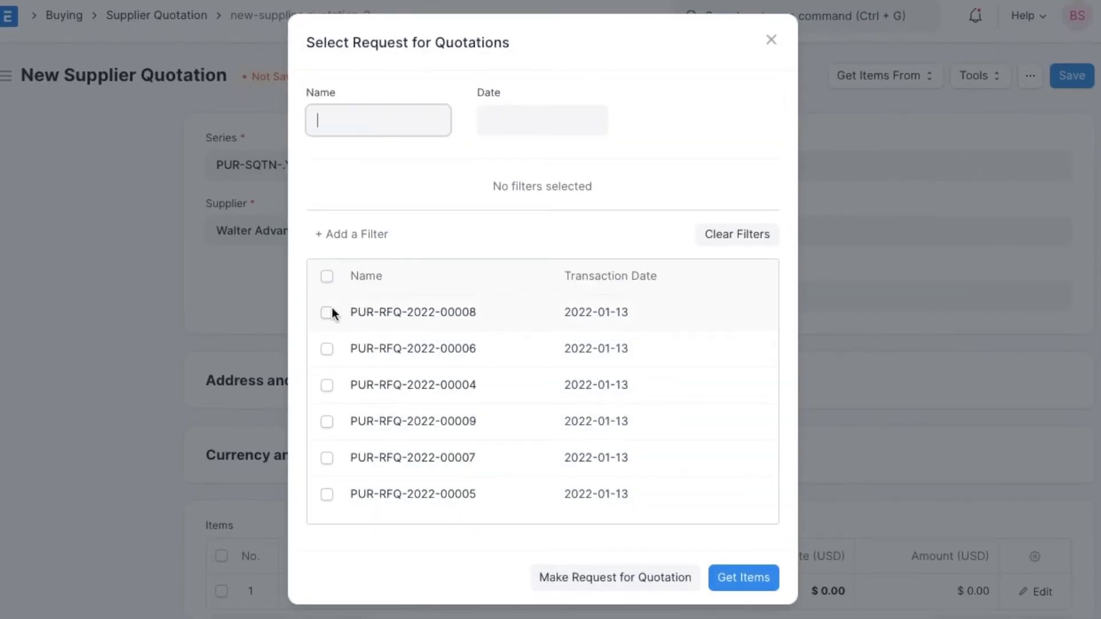
click(327, 313)
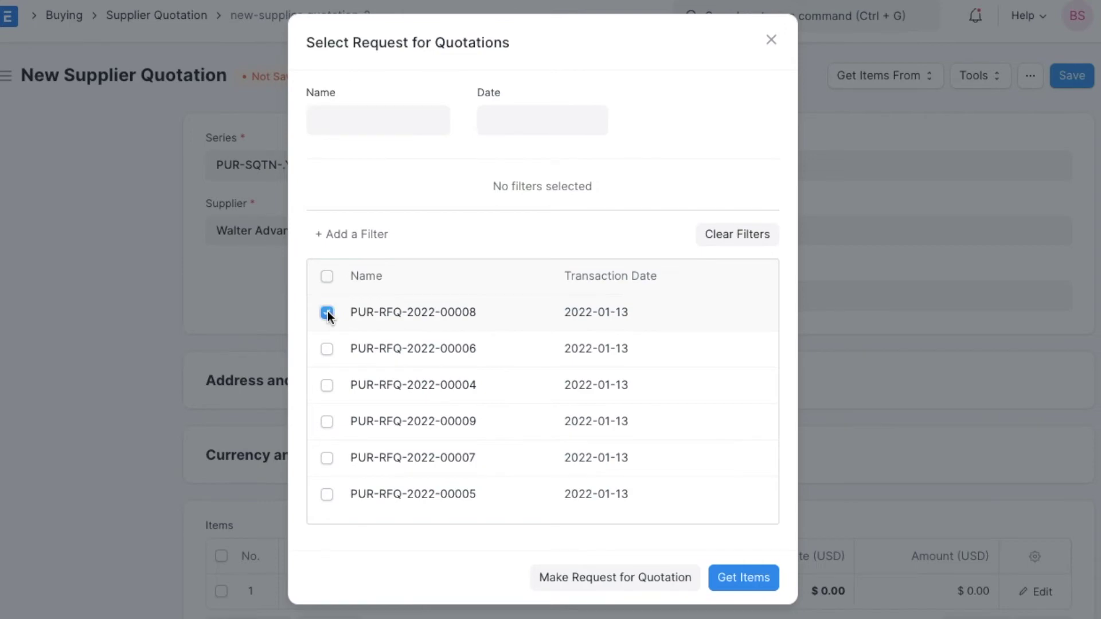
click(723, 576)
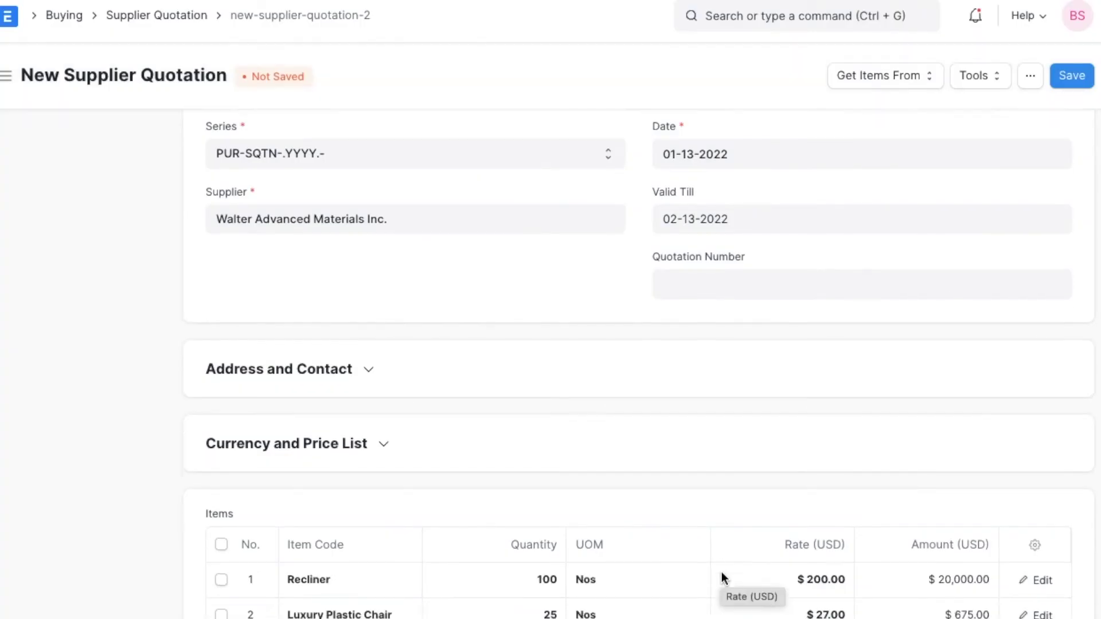
scroll(600, 577, down, 2)
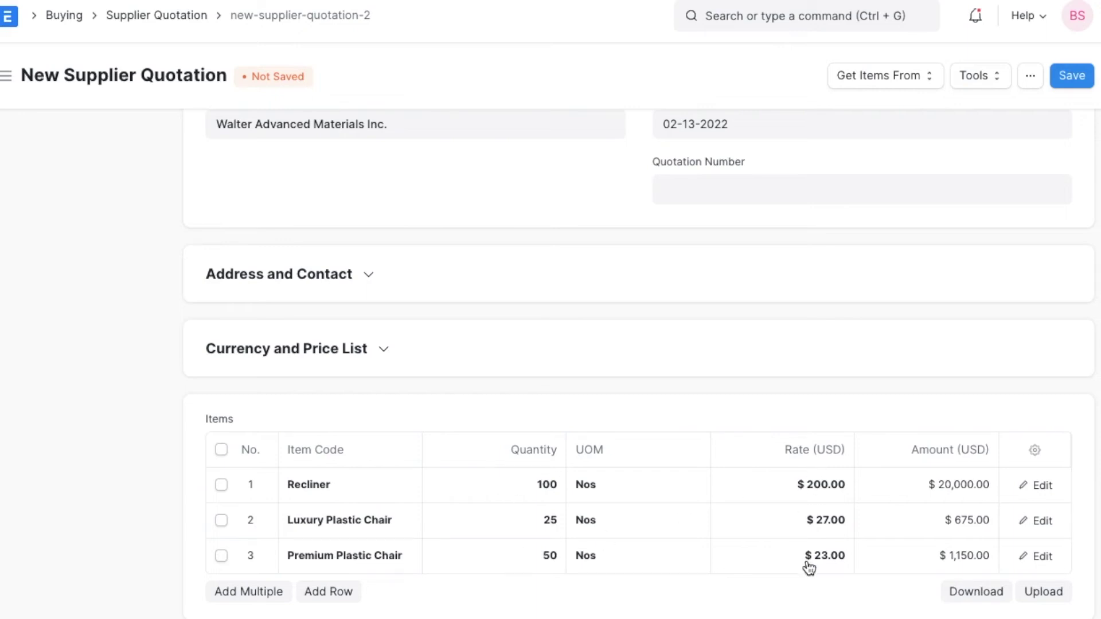
scroll(809, 568, up, 2)
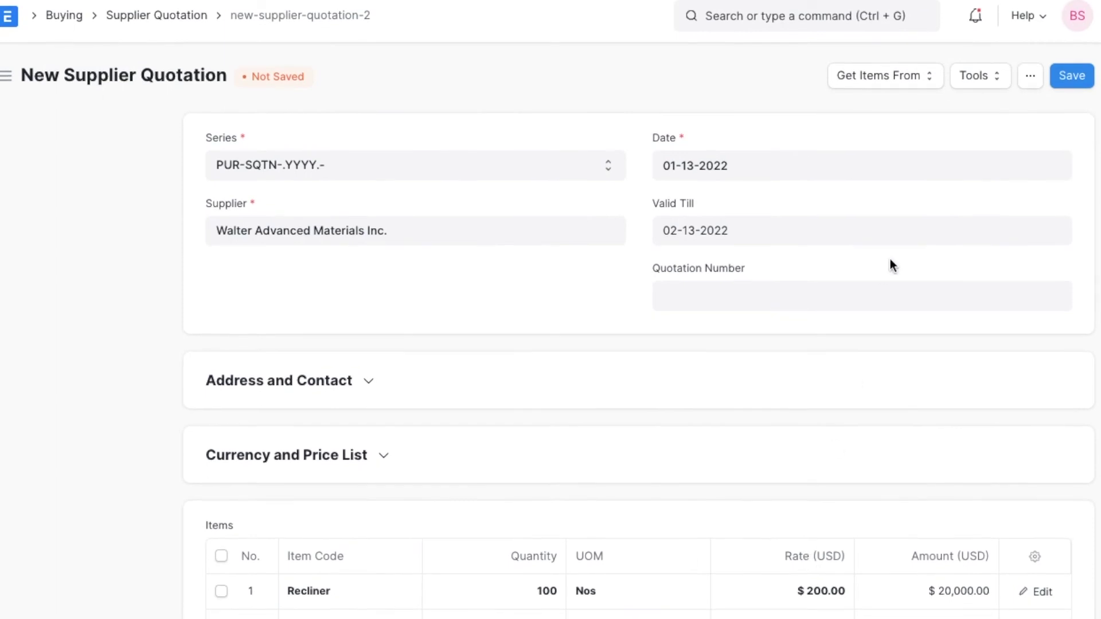
- Link the item lines to their material requests and dismiss the assignment message
click(982, 86)
click(982, 106)
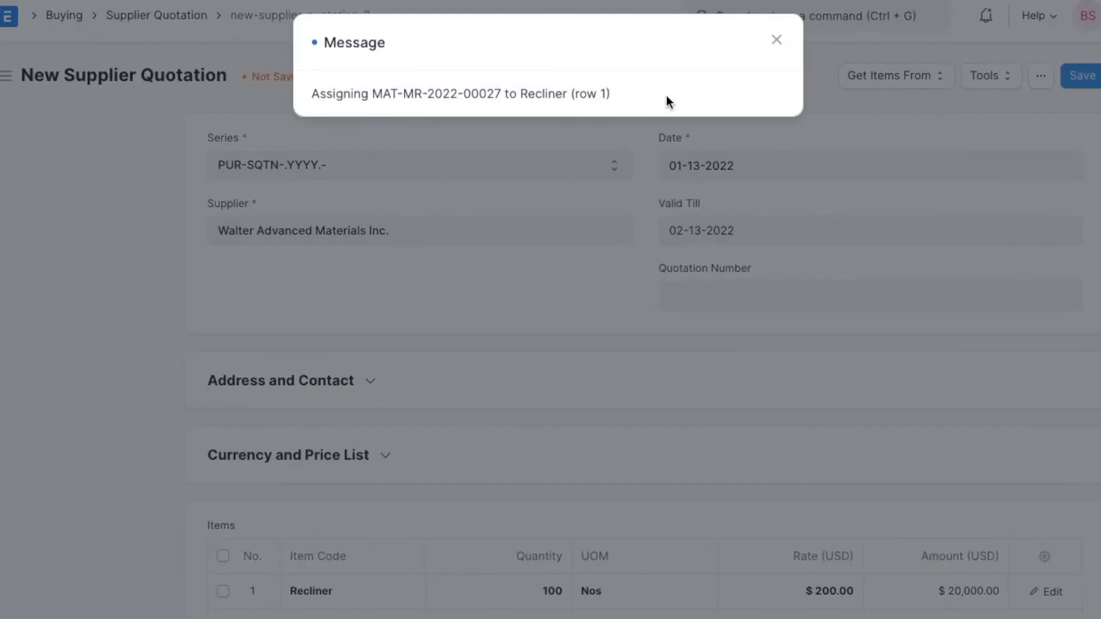
triple_click(666, 95)
click(666, 96)
click(776, 39)
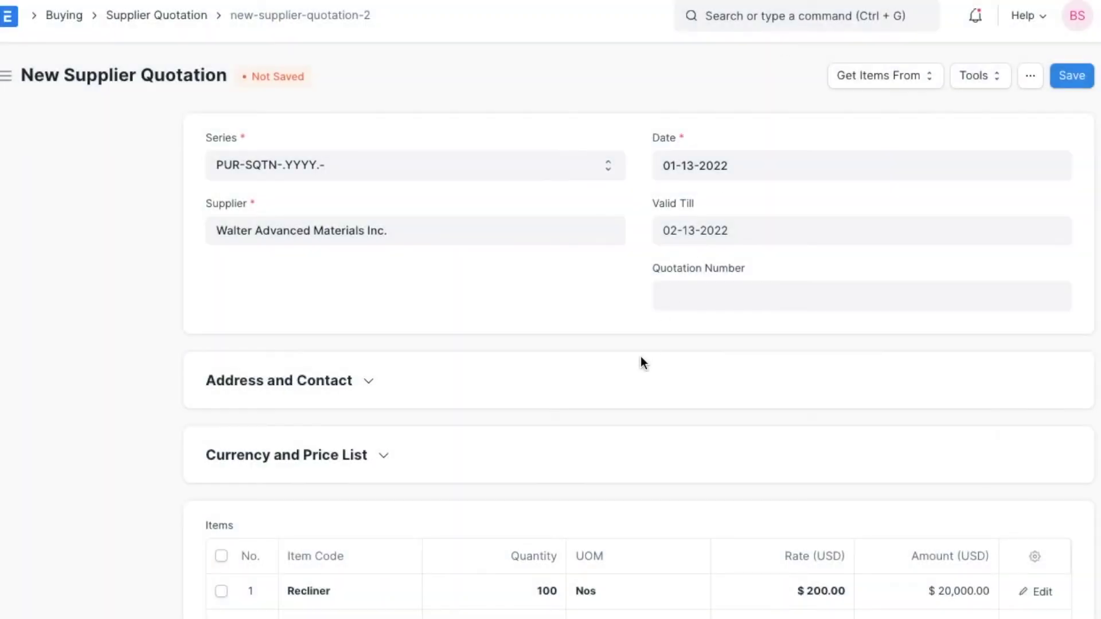
scroll(642, 362, down, 4)
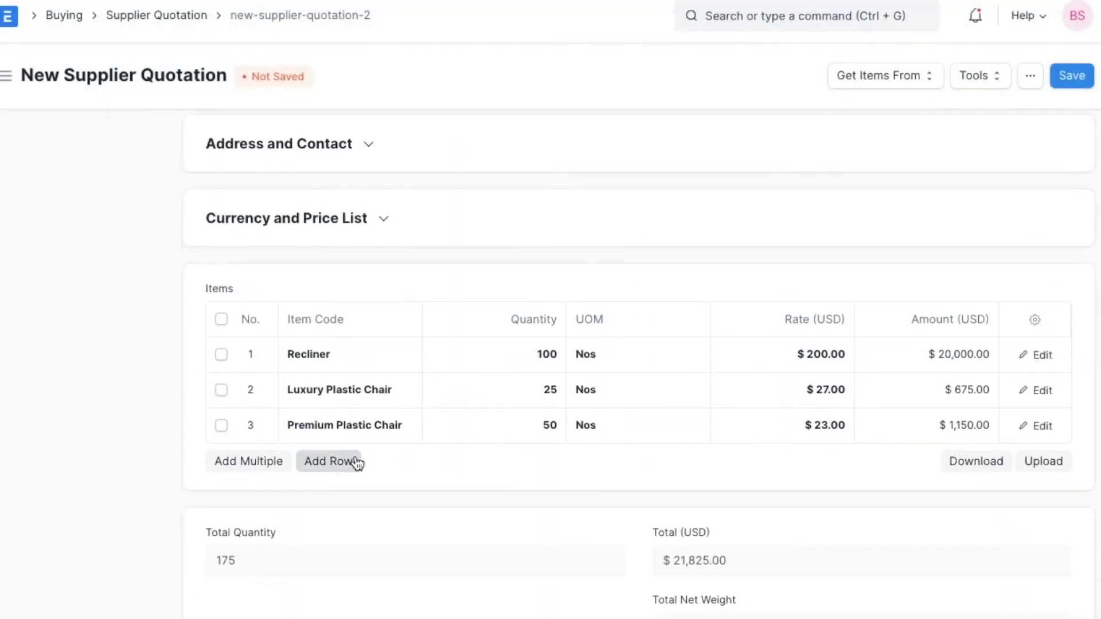
- Add a fourth item line for Plastic Furniture Set with quantity 100
click(356, 462)
text(se)
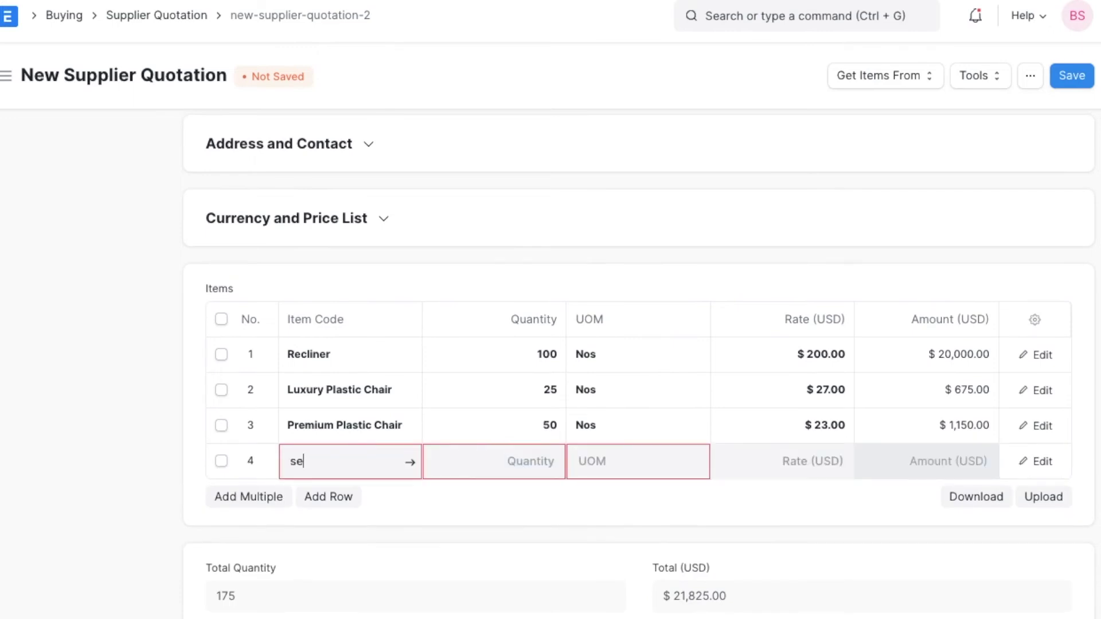
text(t)
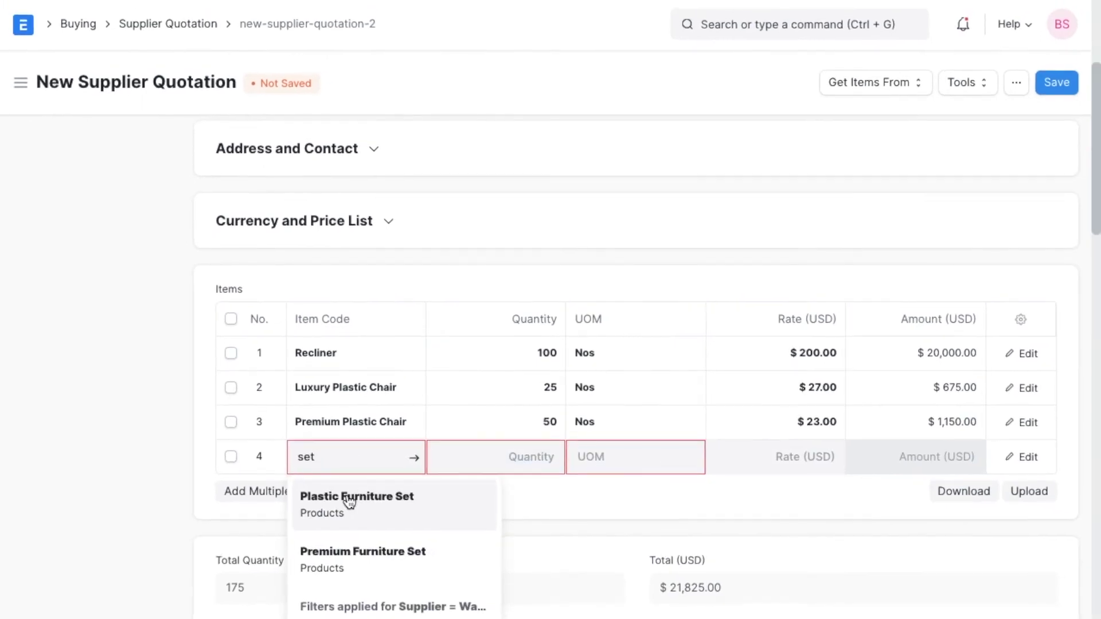
click(349, 502)
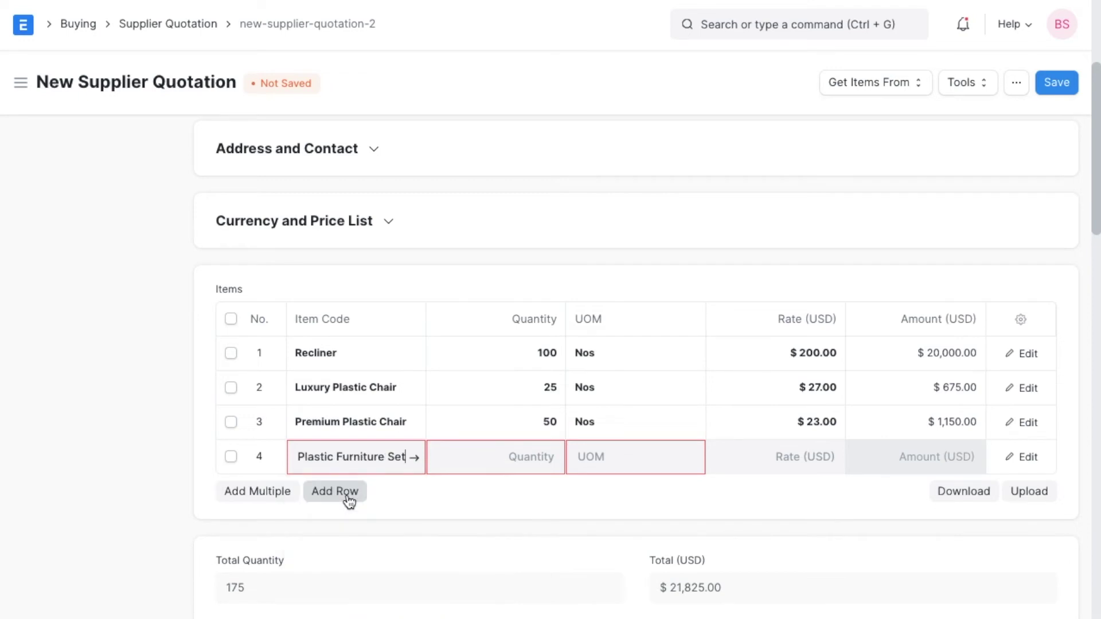
click(509, 459)
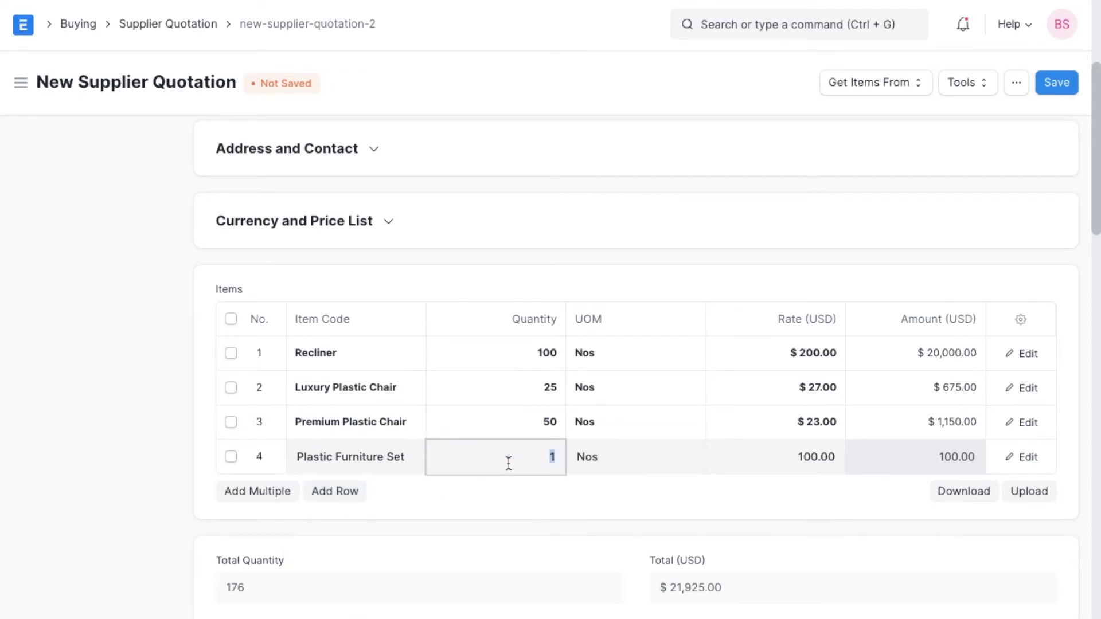
text(100)
scroll(539, 337, down, 2)
double_click(538, 338)
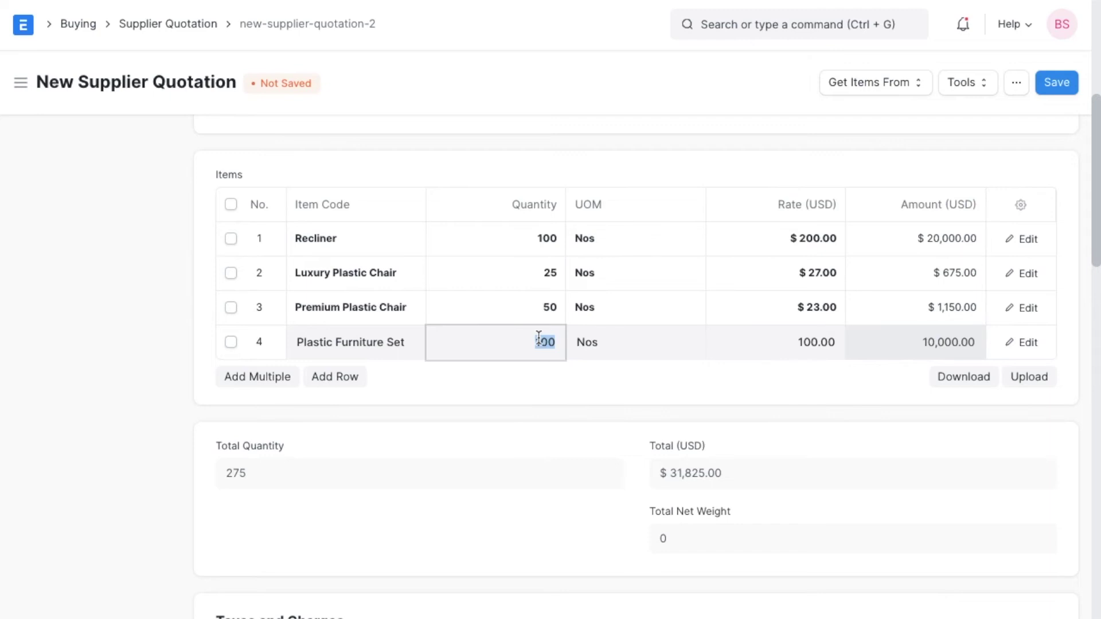
- Set row 4's expected delivery date to January 31 and check its quantity and rate
click(1023, 342)
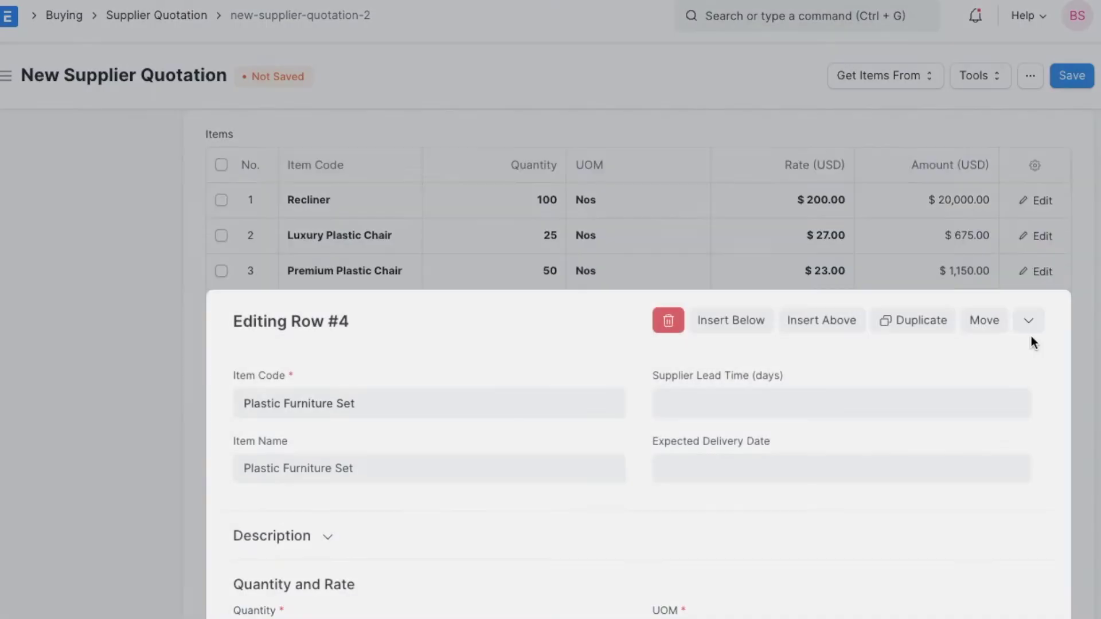
click(809, 285)
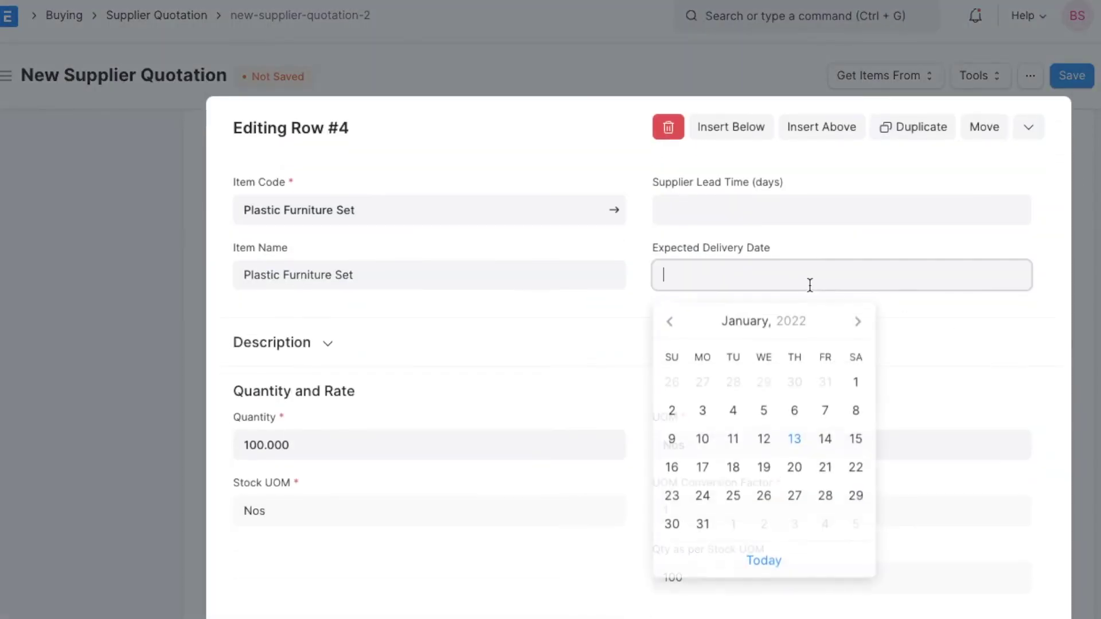
click(703, 524)
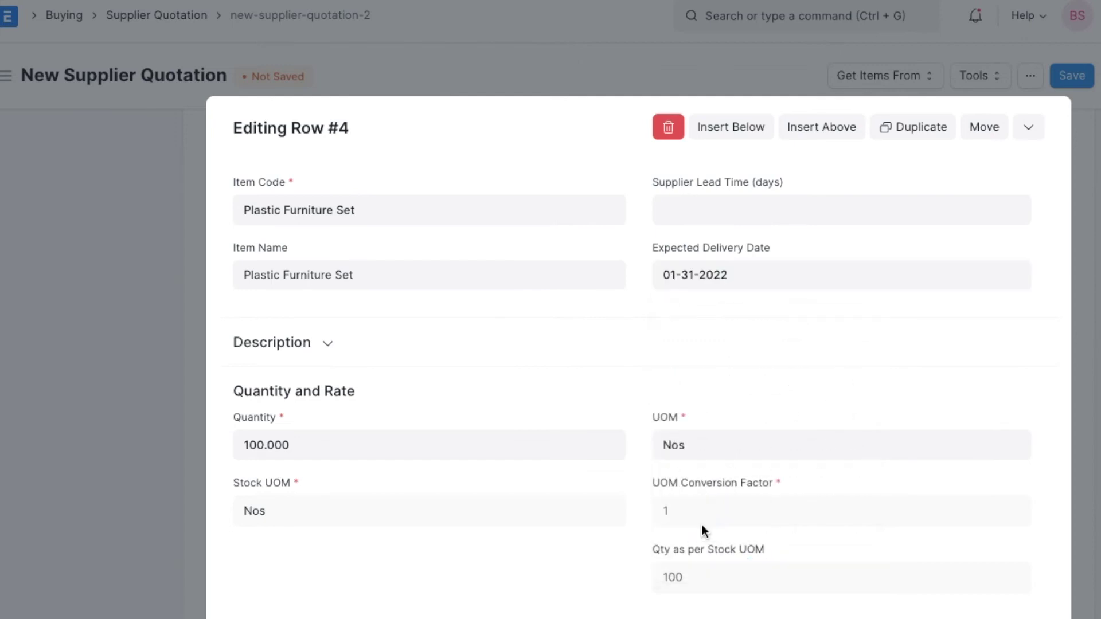
scroll(703, 526, down, 2)
double_click(380, 381)
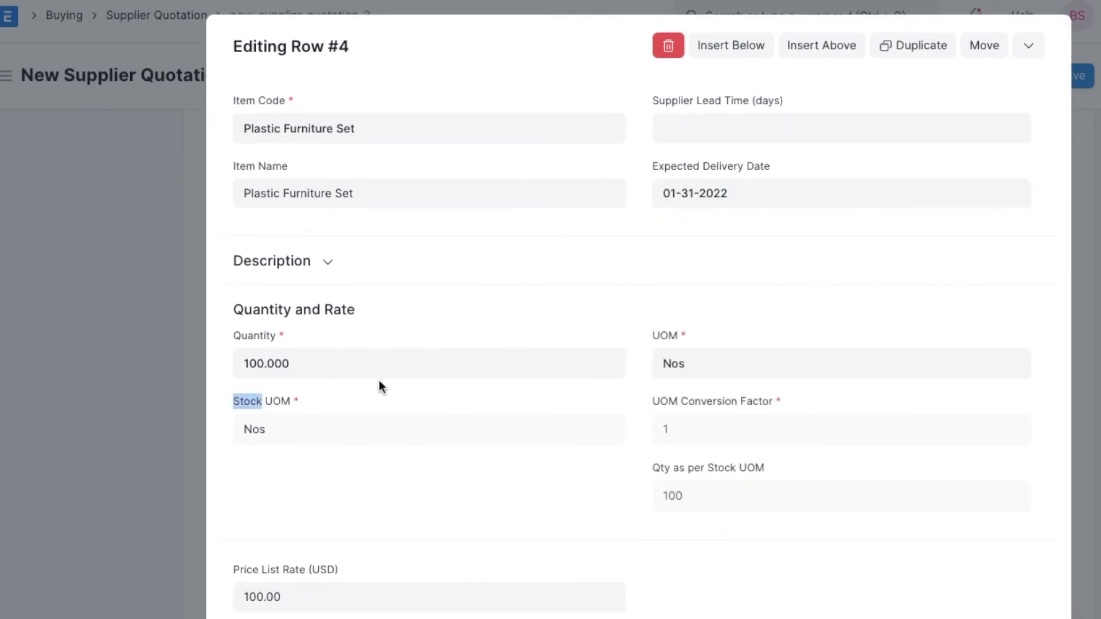
click(362, 373)
scroll(362, 373, down, 7)
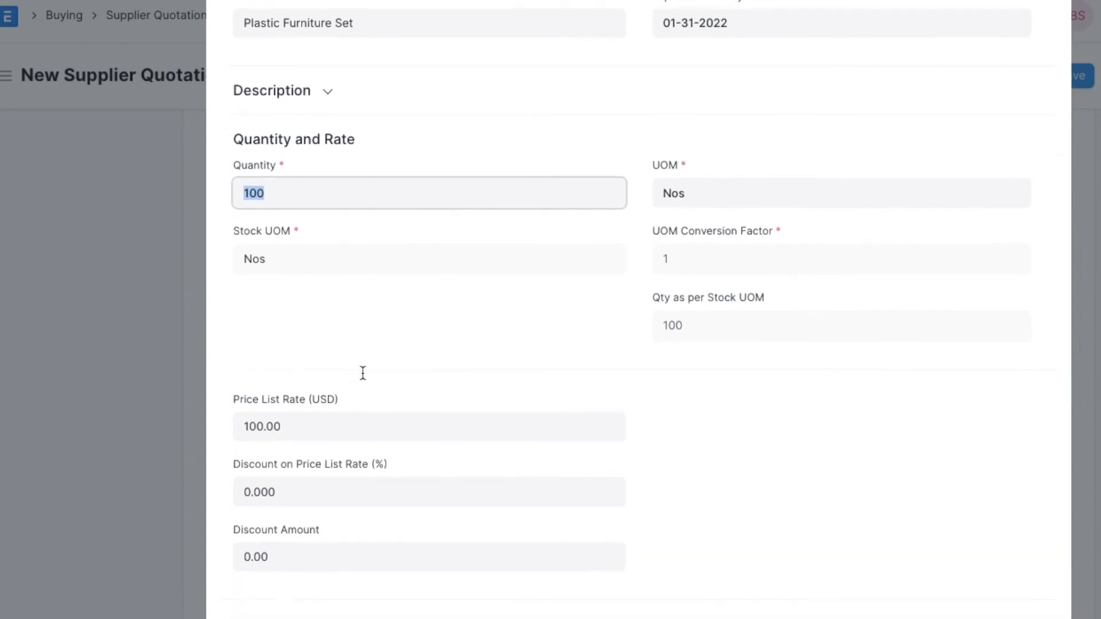
click(321, 431)
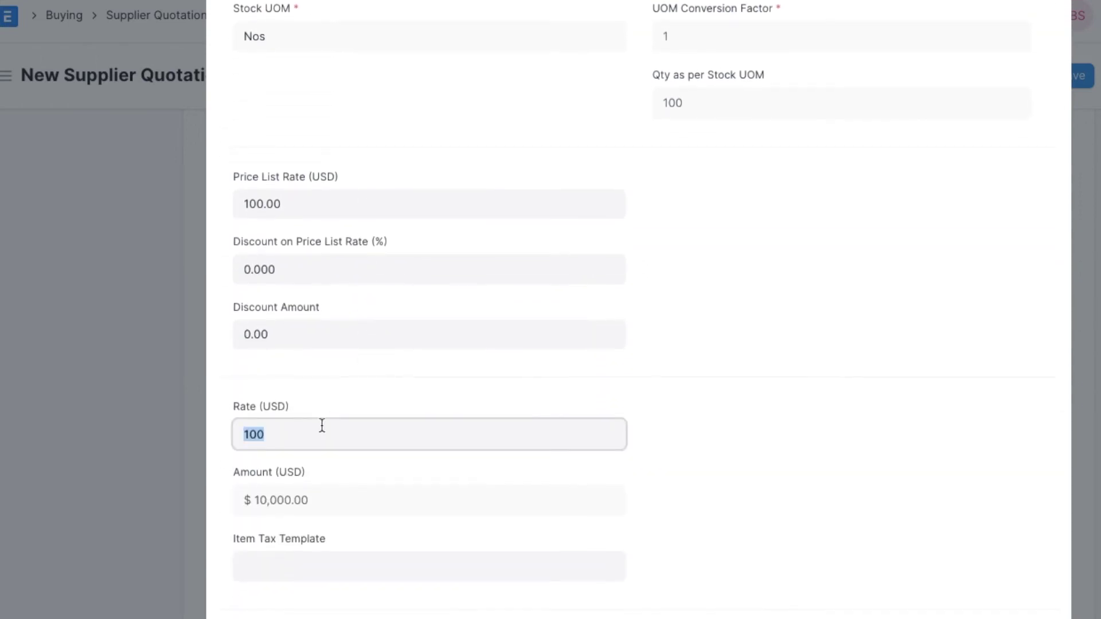
- Give row 4 a 5% discount and save the quotation as draft PUR-SQTN-2022-00005
click(313, 270)
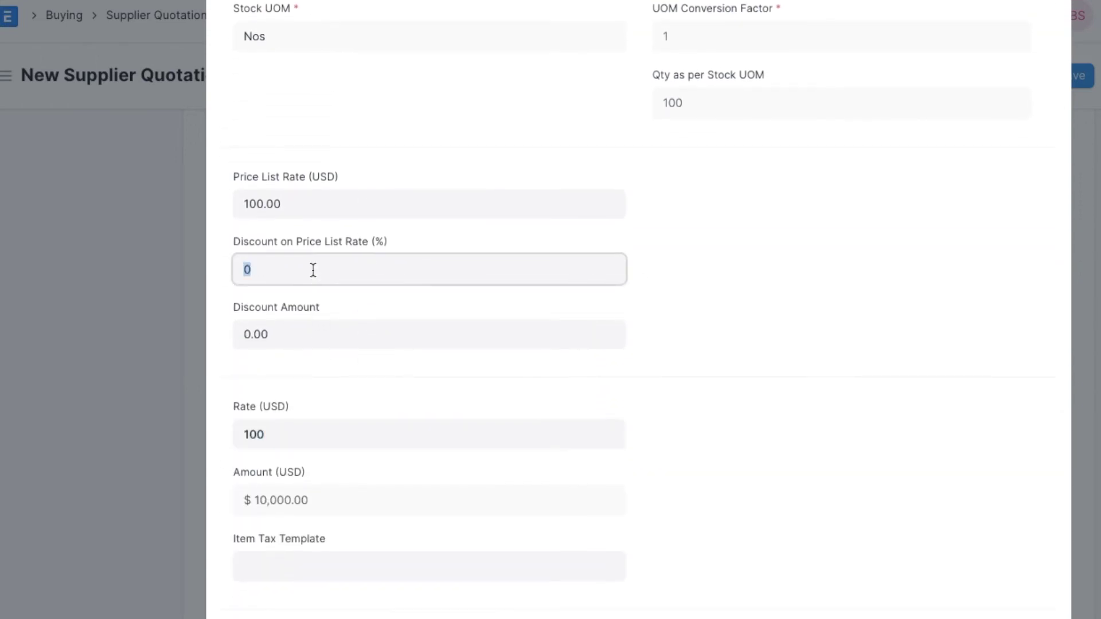
text(5)
click(324, 300)
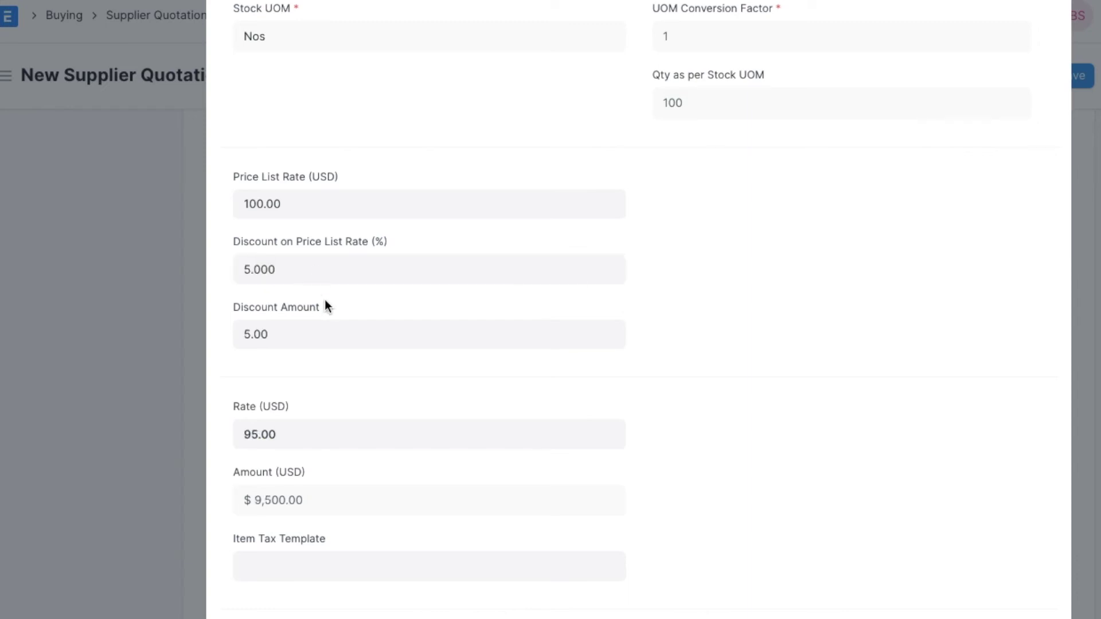
scroll(324, 300, up, 10)
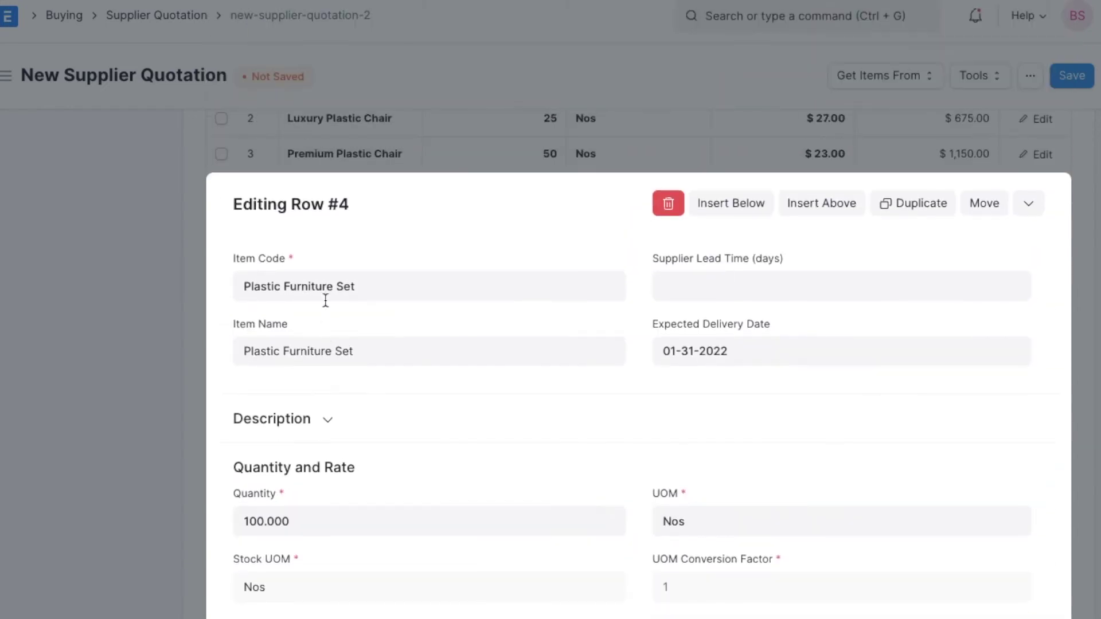
click(1035, 212)
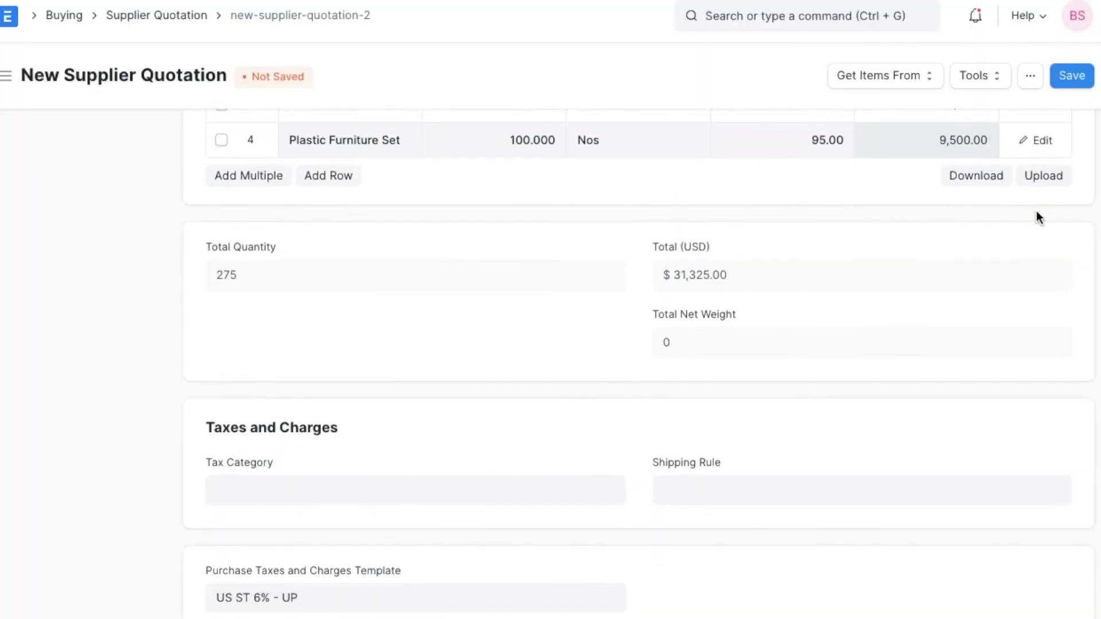
click(1070, 86)
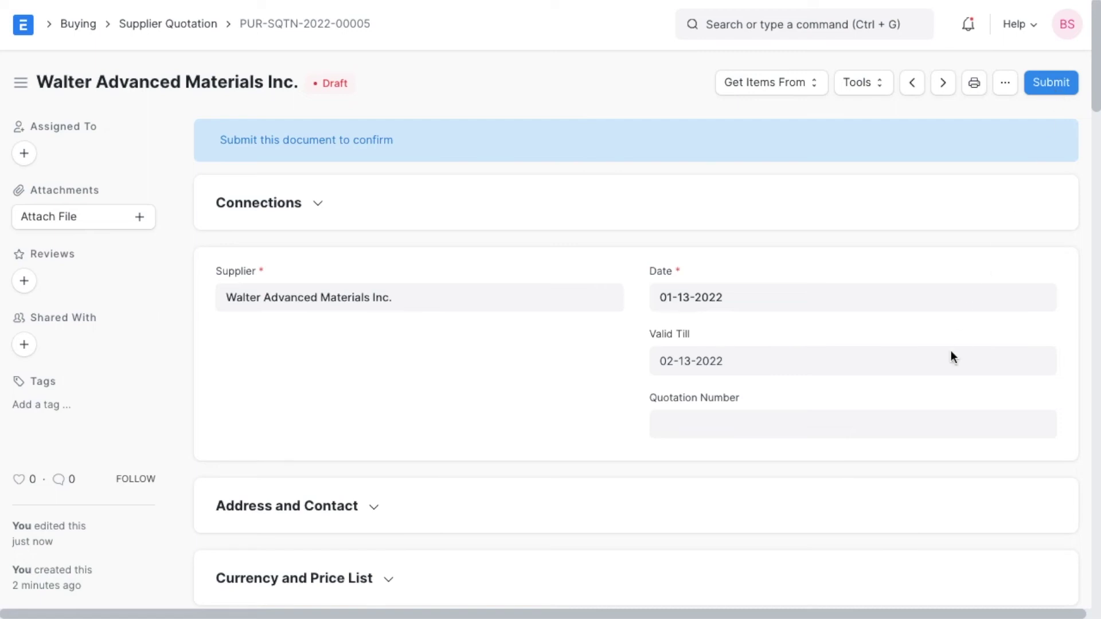
- Review the 275-unit total quantity and $31,825 total, then expand Currency and Price List
scroll(951, 352, down, 5)
scroll(950, 358, down, 4)
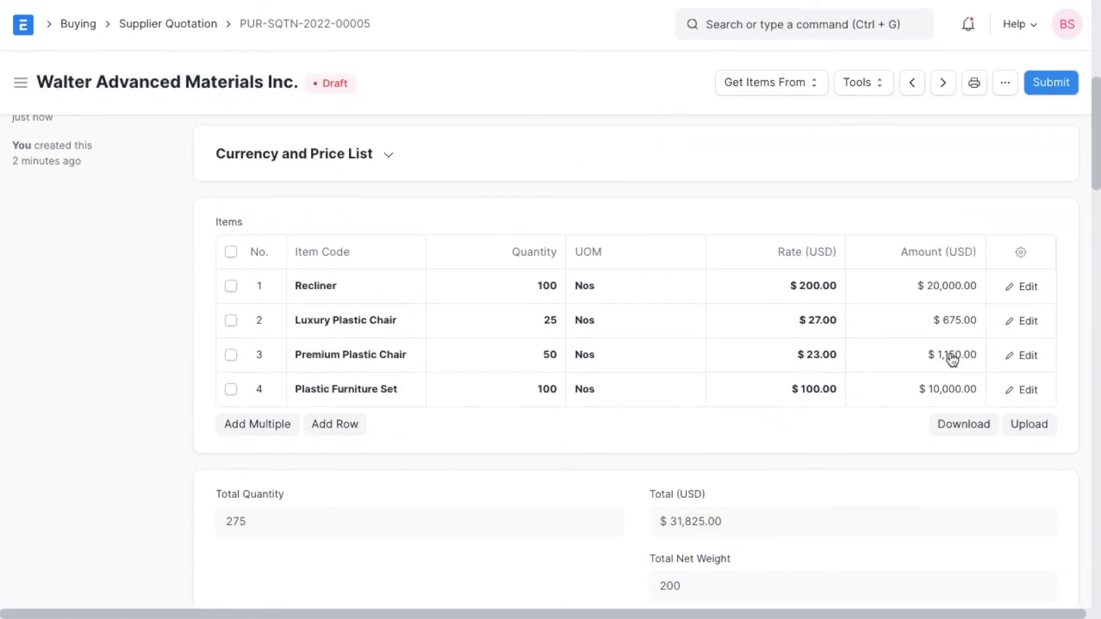
double_click(334, 439)
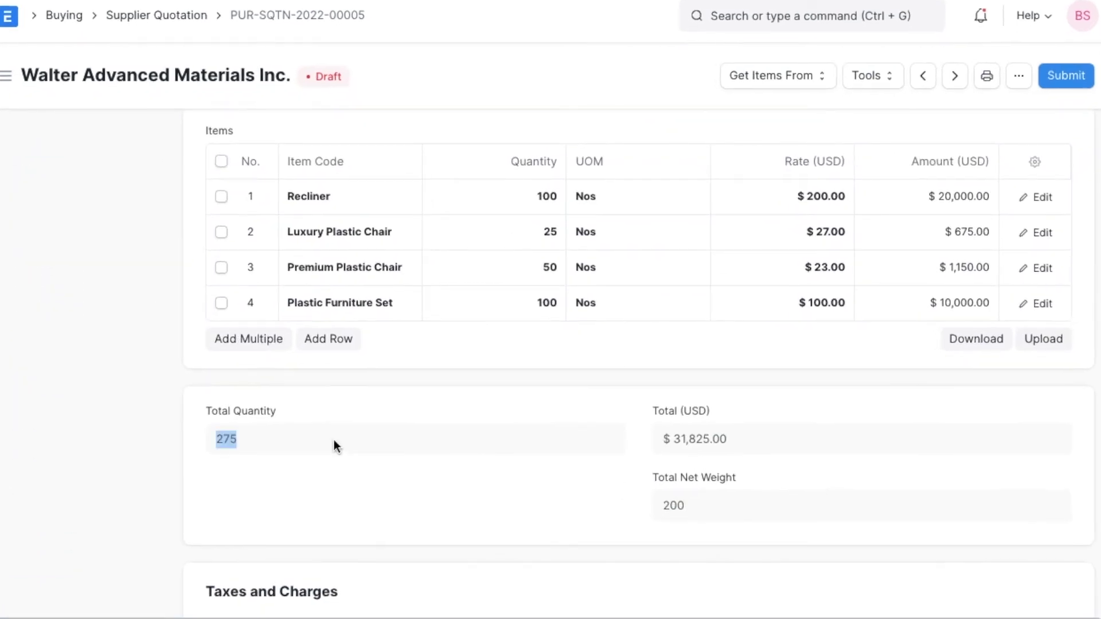
triple_click(688, 439)
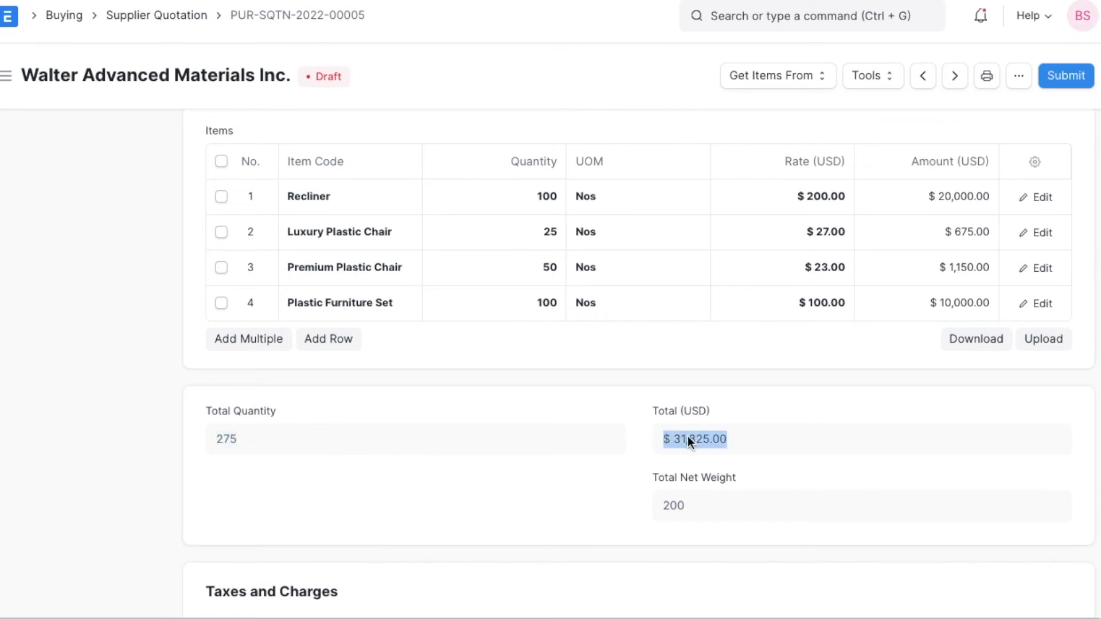
click(692, 505)
scroll(692, 505, up, 3)
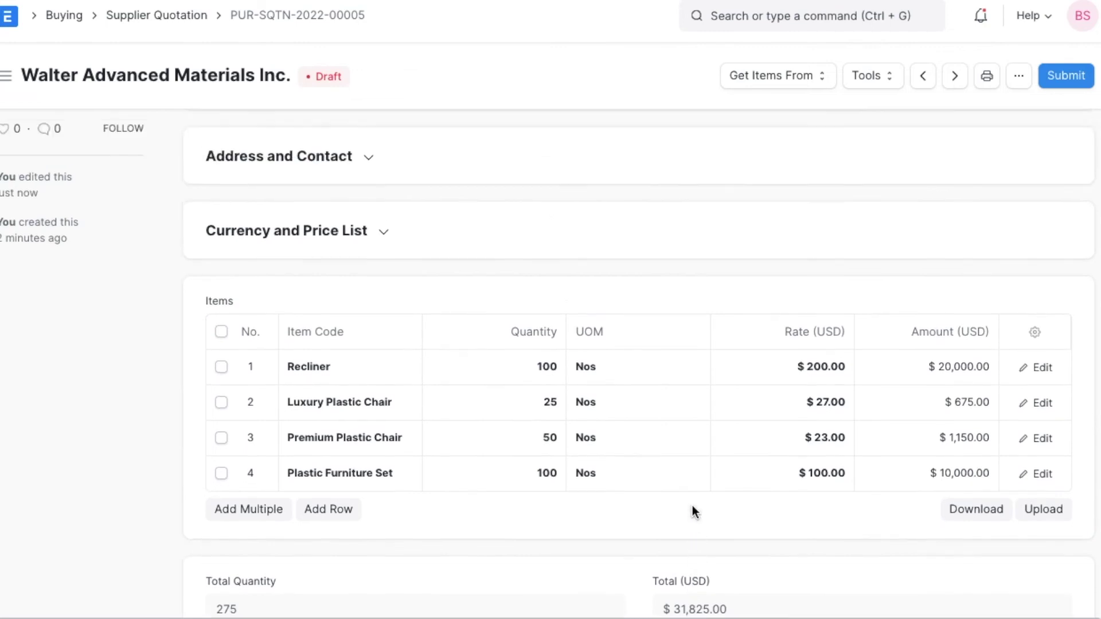
click(355, 243)
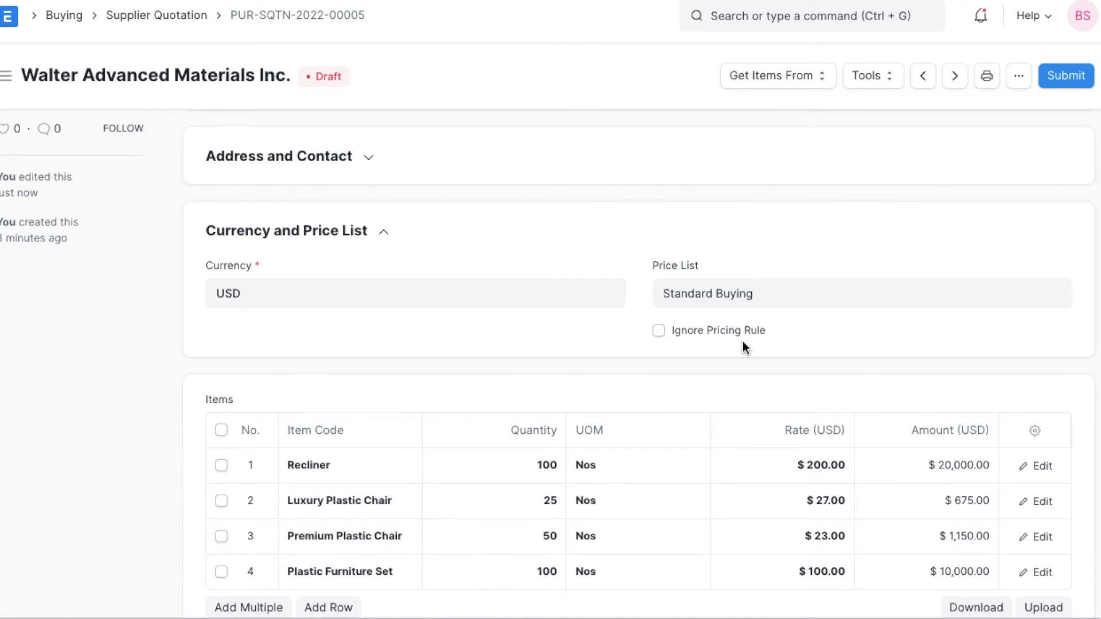
scroll(742, 342, down, 8)
- Apply the US ST 6% - UP tax template and the $200 for Less Than $10000 Purchase shipping rule
scroll(744, 347, down, 3)
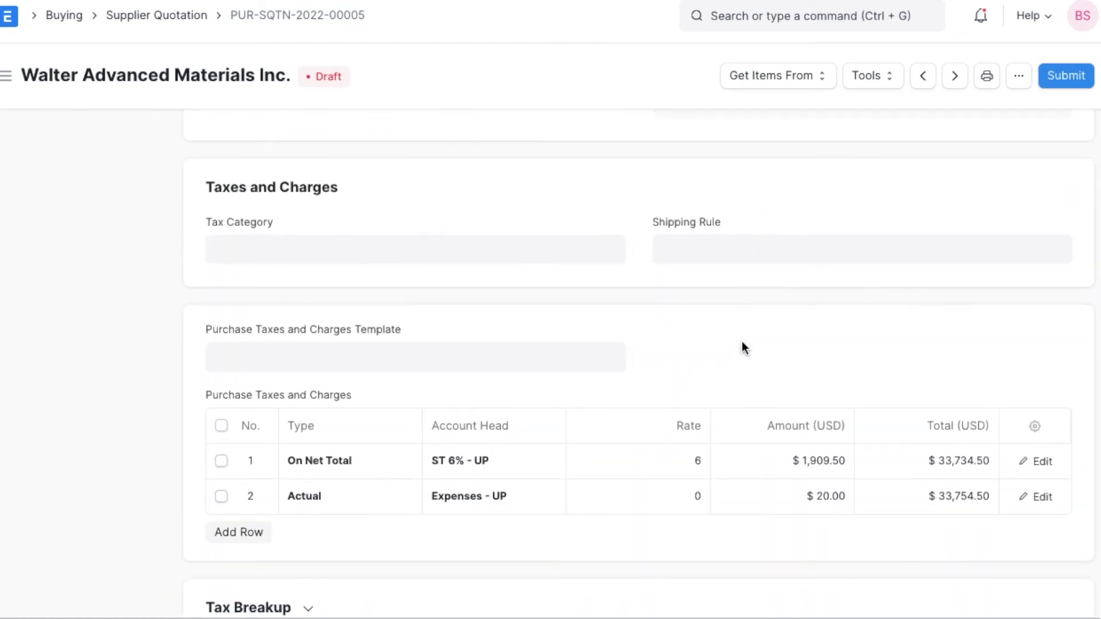
click(560, 357)
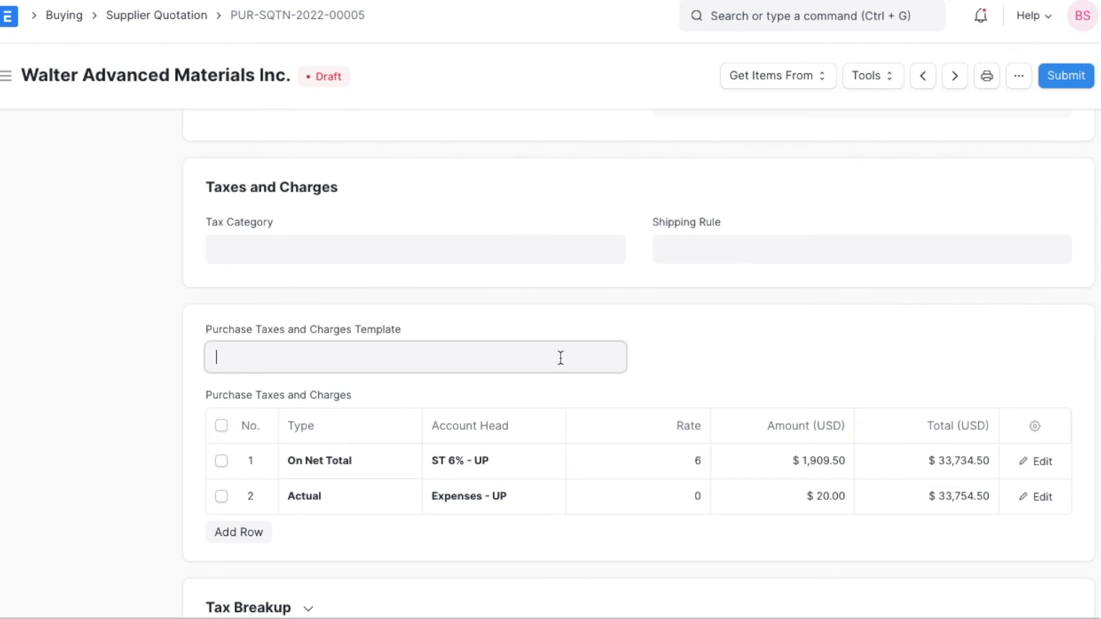
click(468, 434)
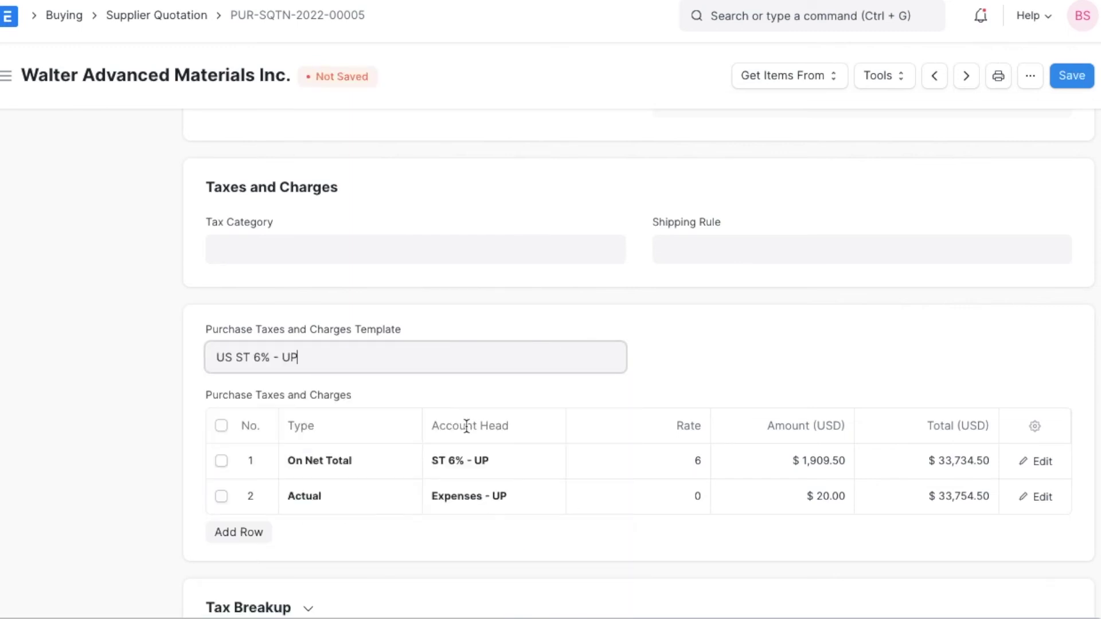
scroll(476, 421, down, 2)
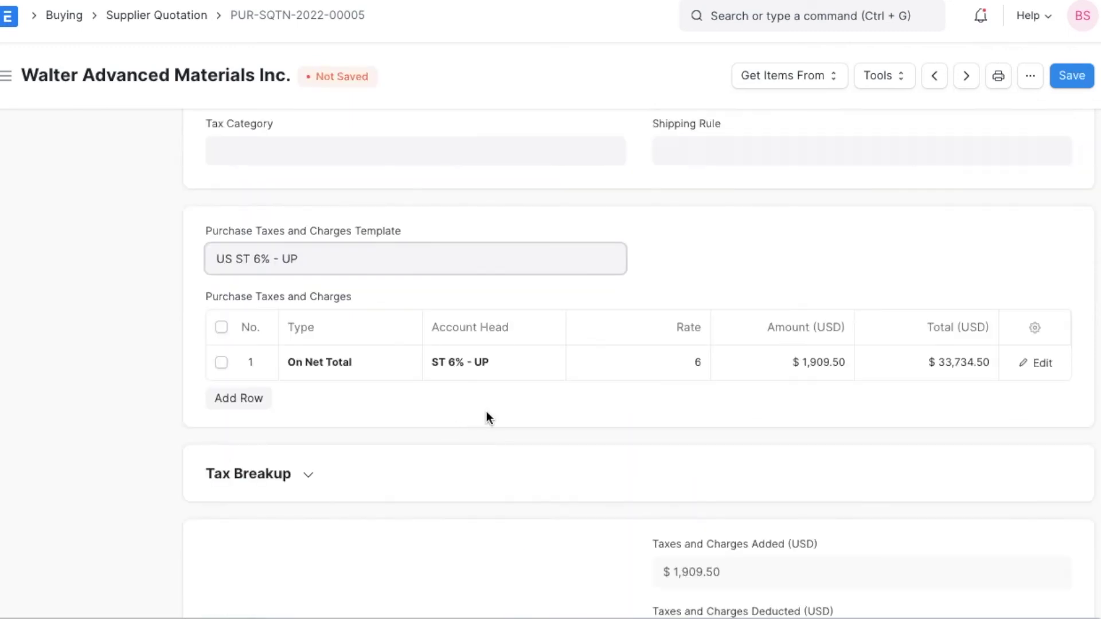
click(696, 154)
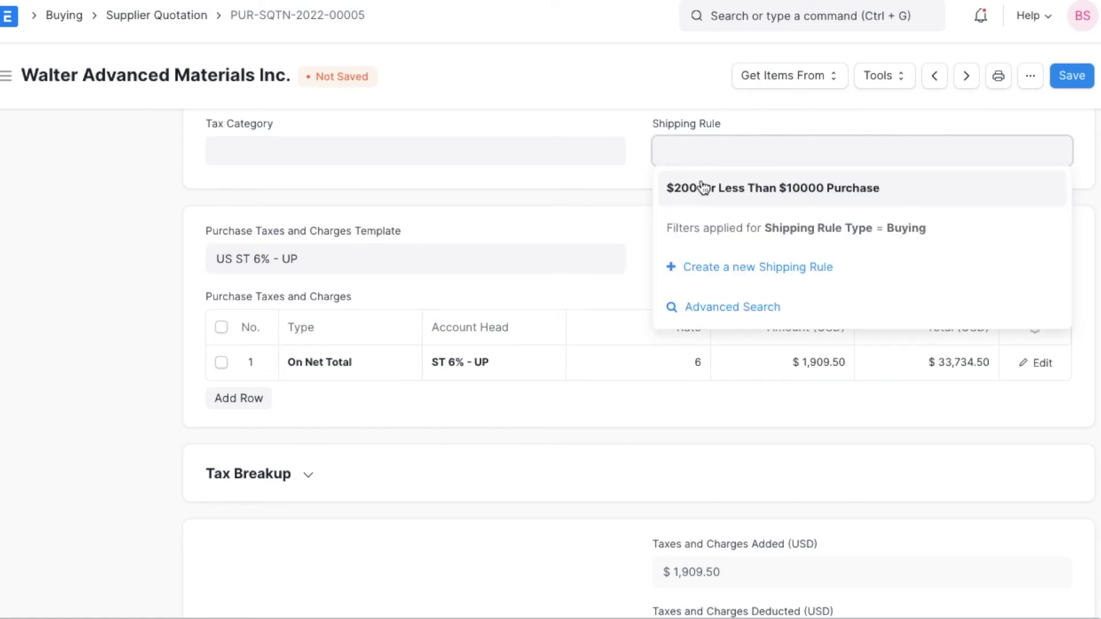
click(702, 187)
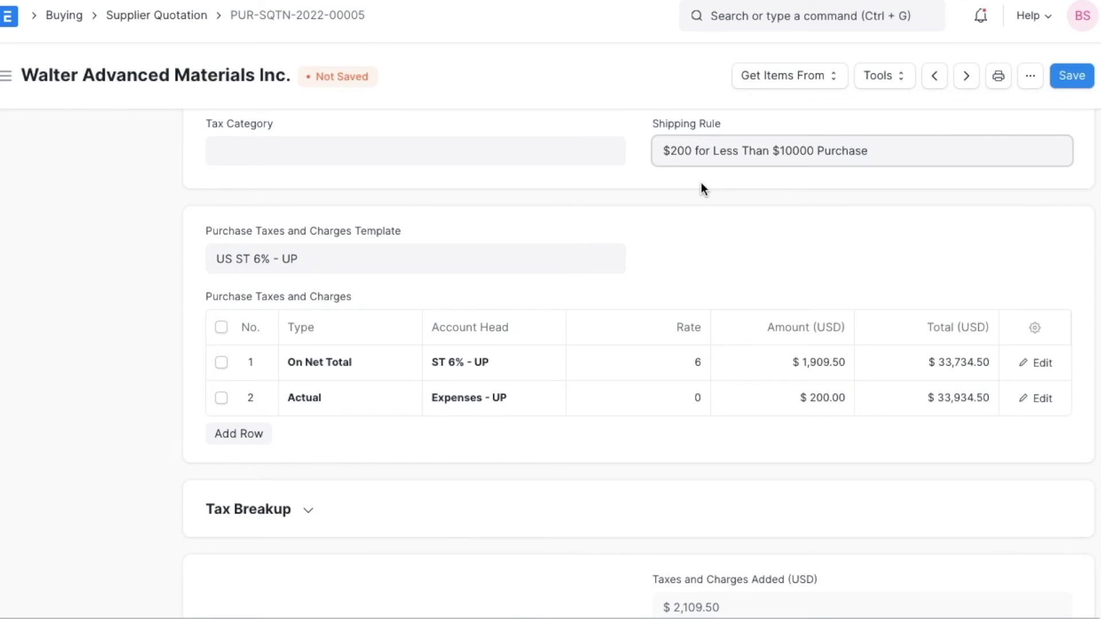
- Apply a 2% additional discount, bringing the grand total to $33,255.81
scroll(701, 183, down, 5)
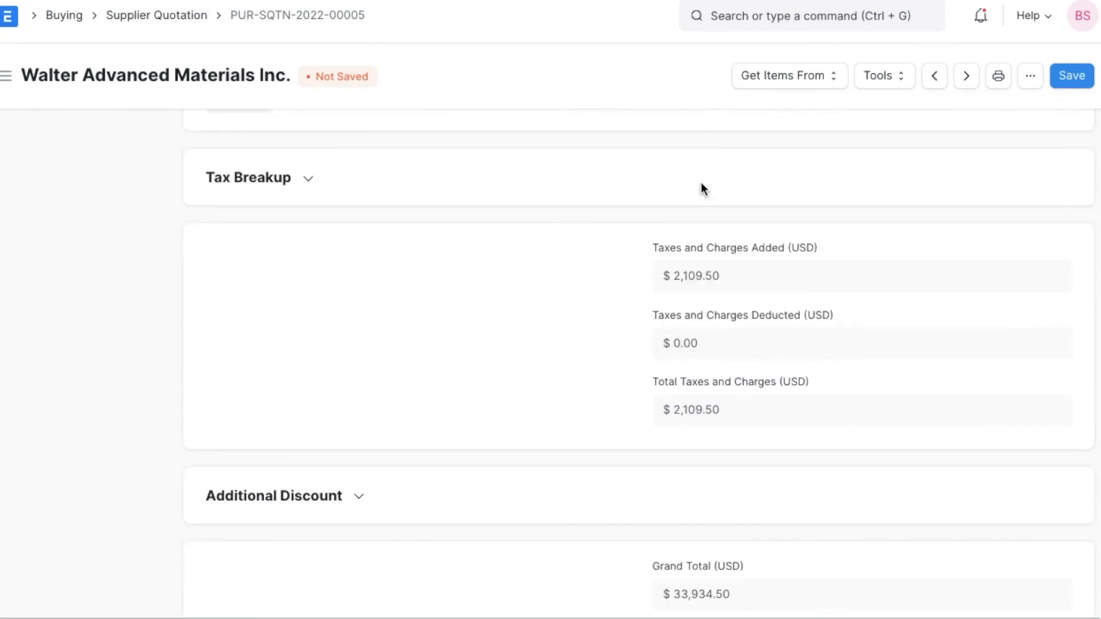
scroll(701, 182, down, 2)
click(353, 351)
scroll(349, 353, down, 1)
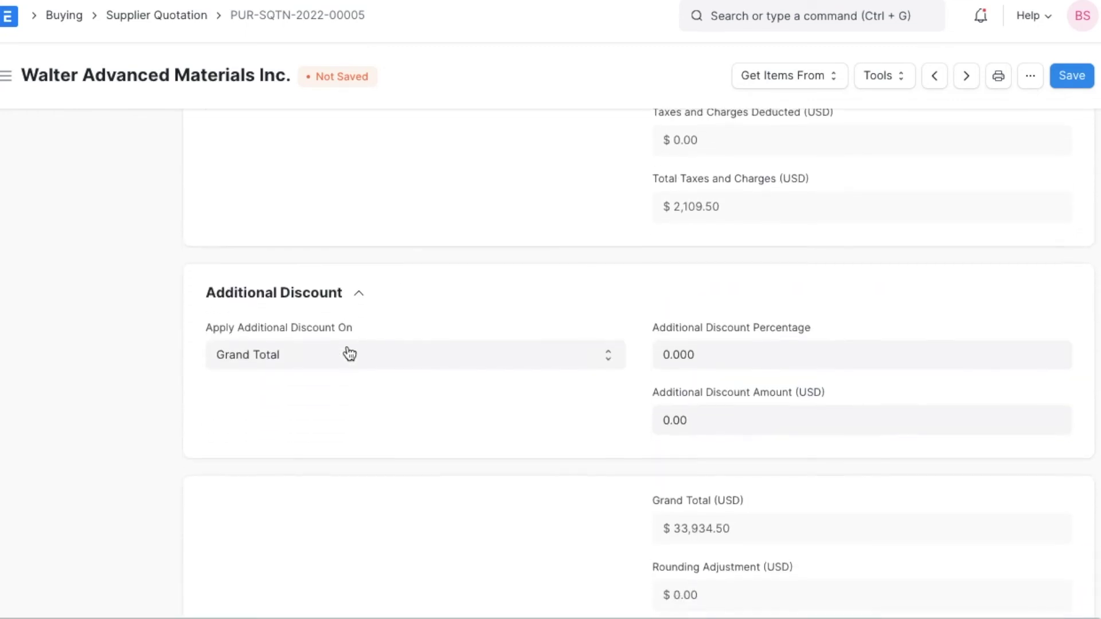
click(702, 341)
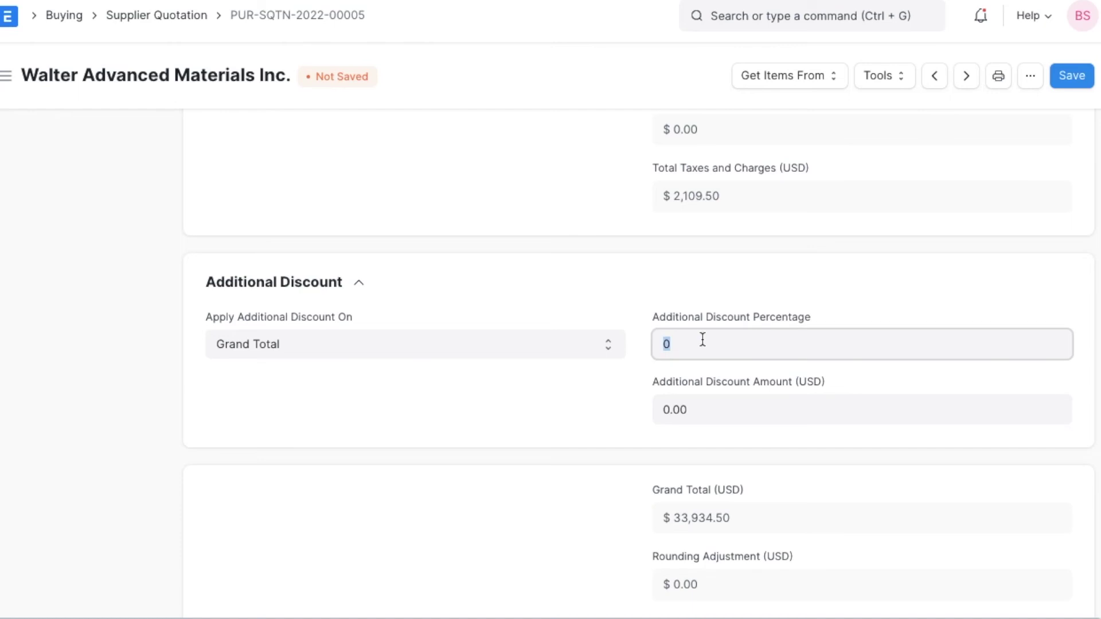
text(2)
click(147, 376)
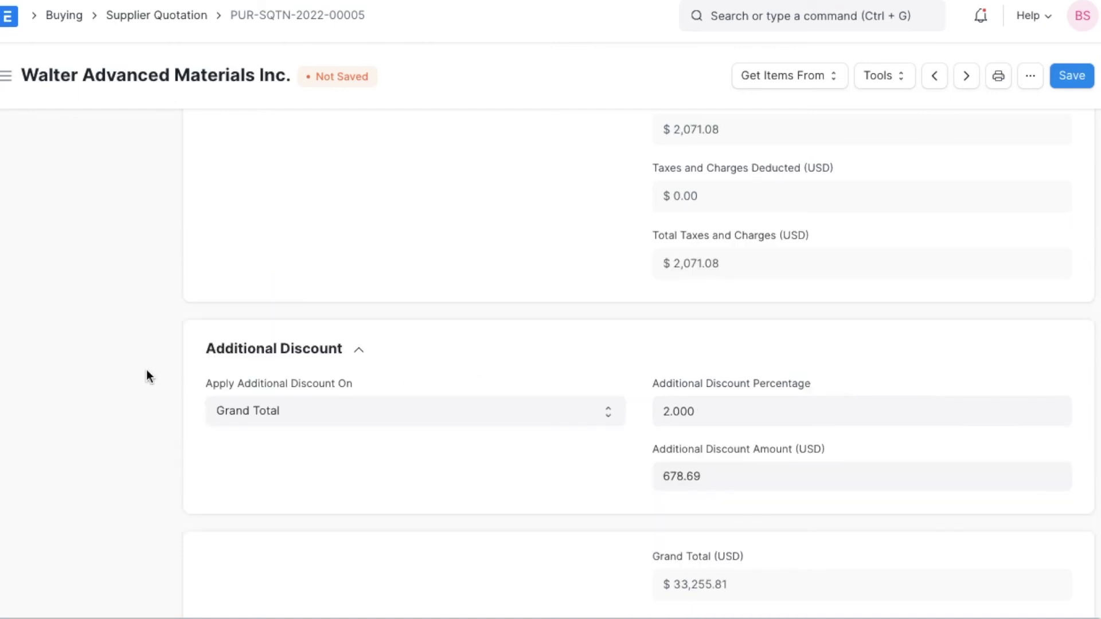
scroll(146, 372, down, 2)
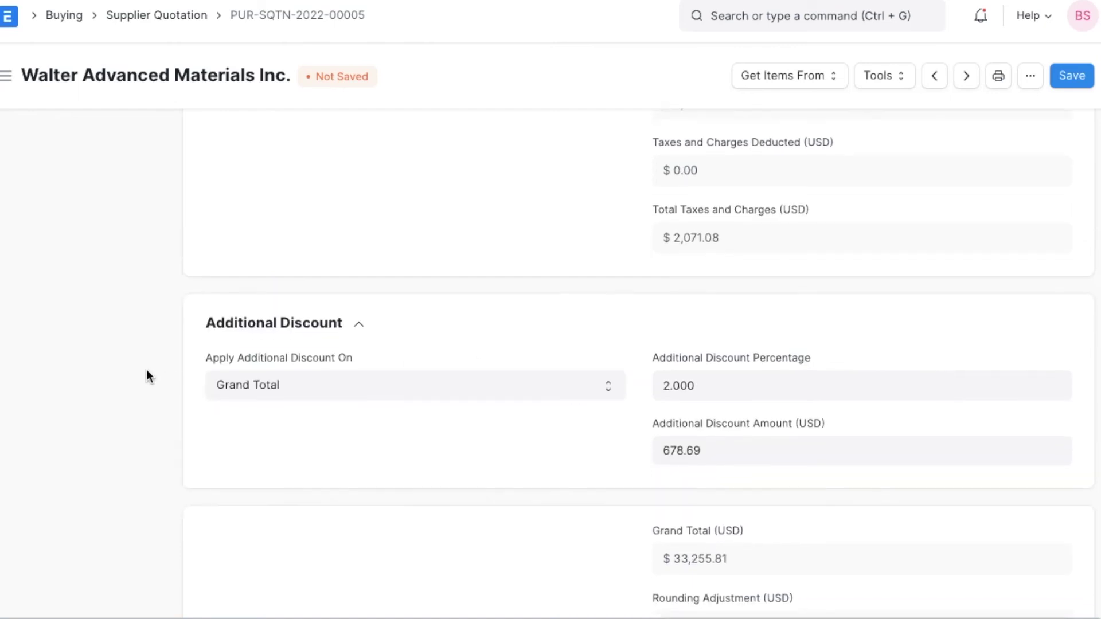
scroll(147, 370, down, 7)
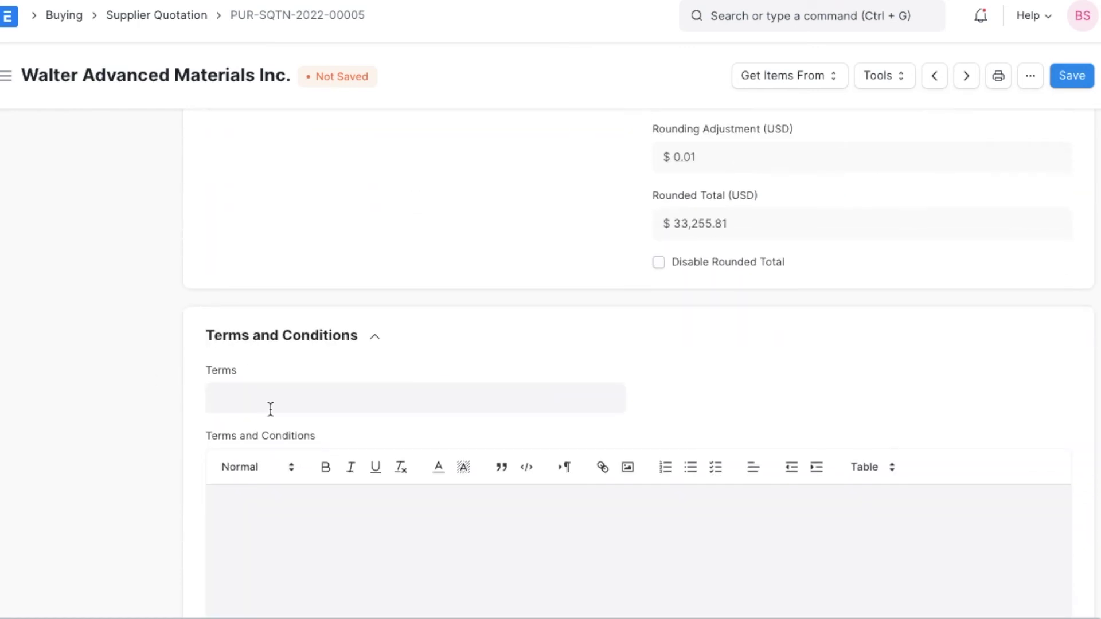
click(270, 410)
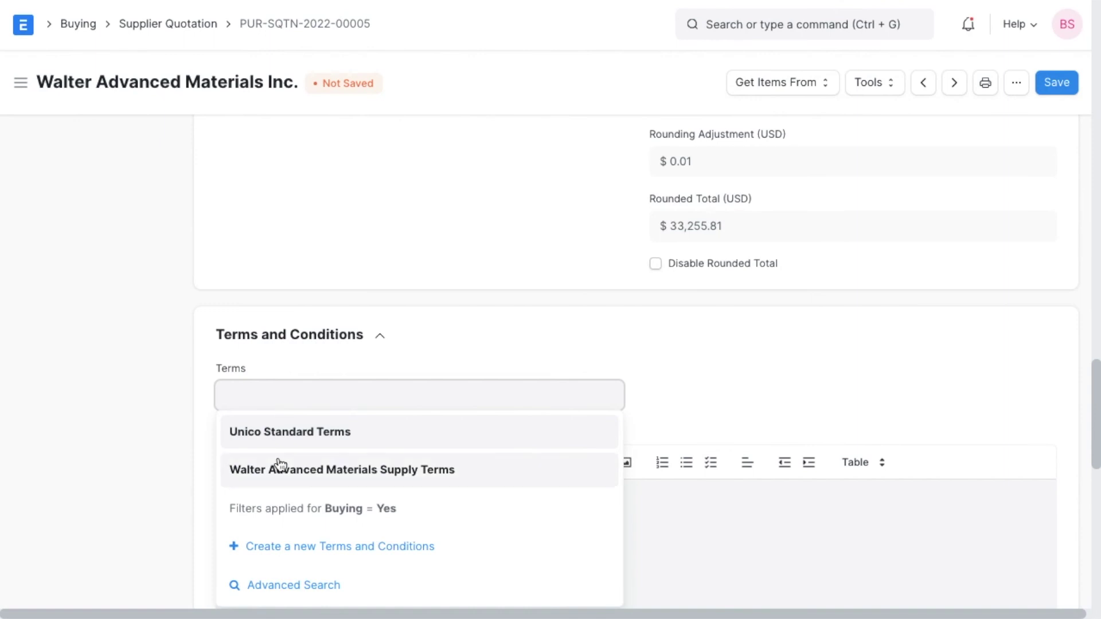
- Add the Walter Advanced Materials Supply Terms and permanently submit PUR-SQTN-2022-00005
click(276, 466)
click(1061, 80)
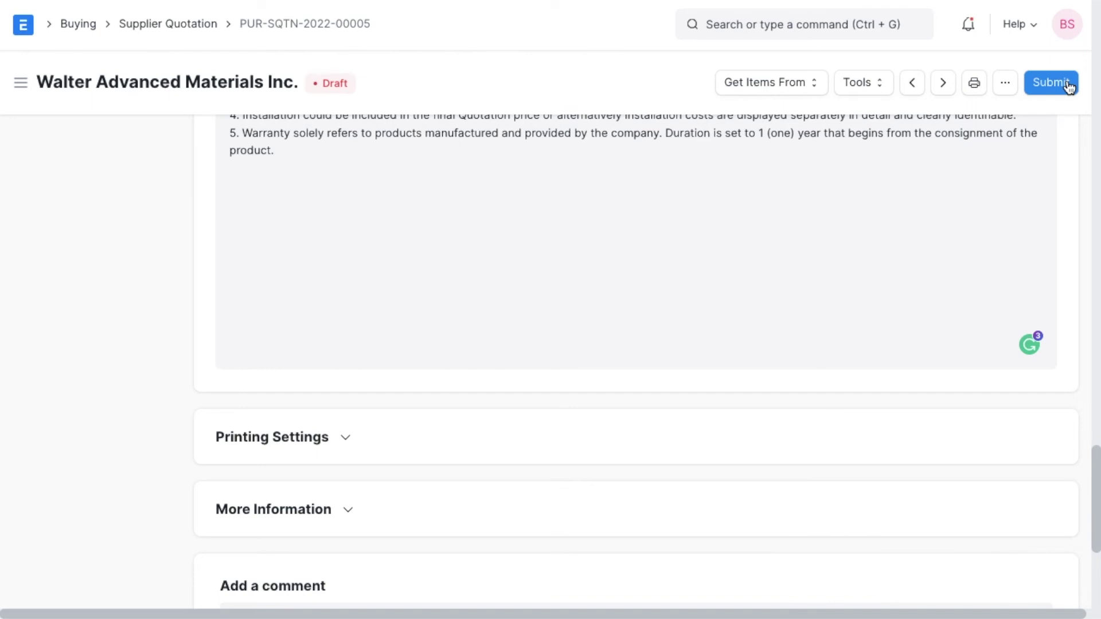
click(1067, 84)
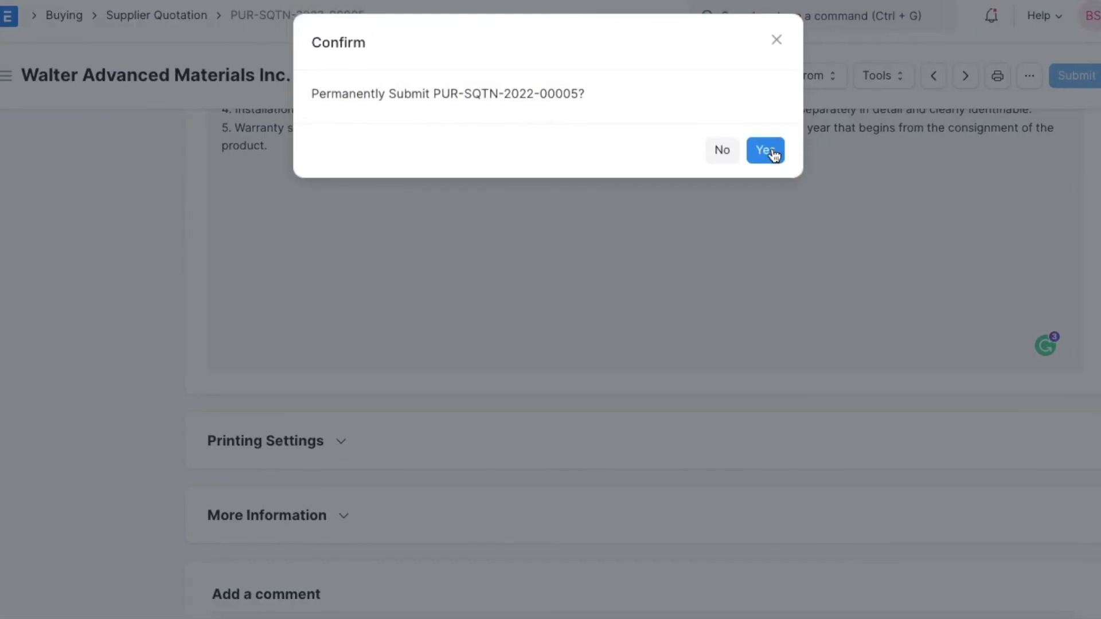
click(769, 150)
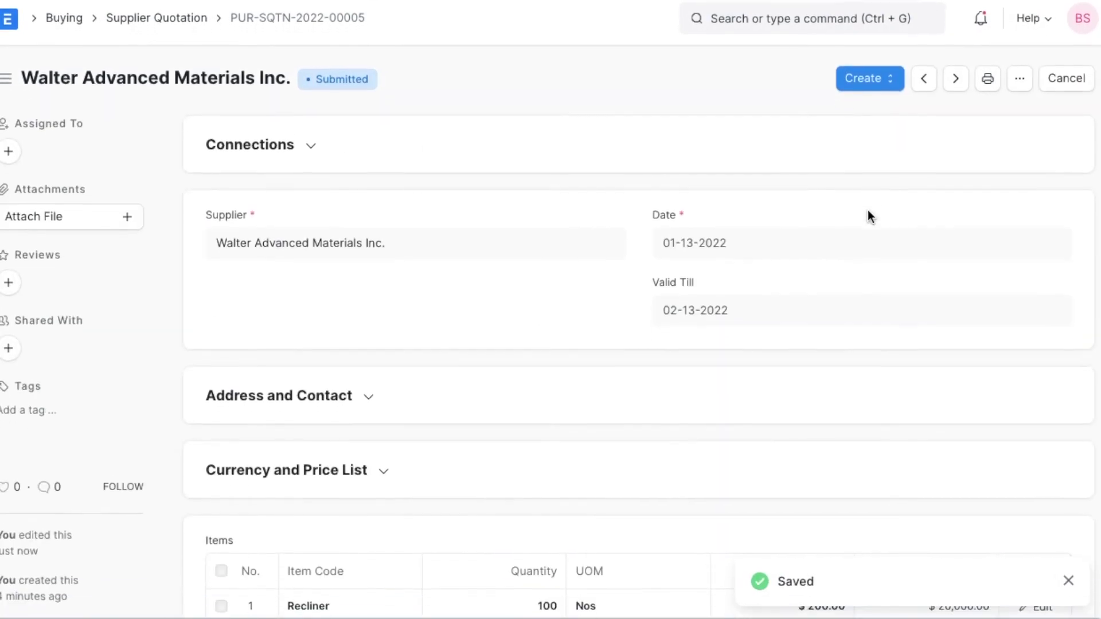
- Check the quotation's Create options and review PUR-RFQ-2022-00010 with its three suppliers
click(892, 80)
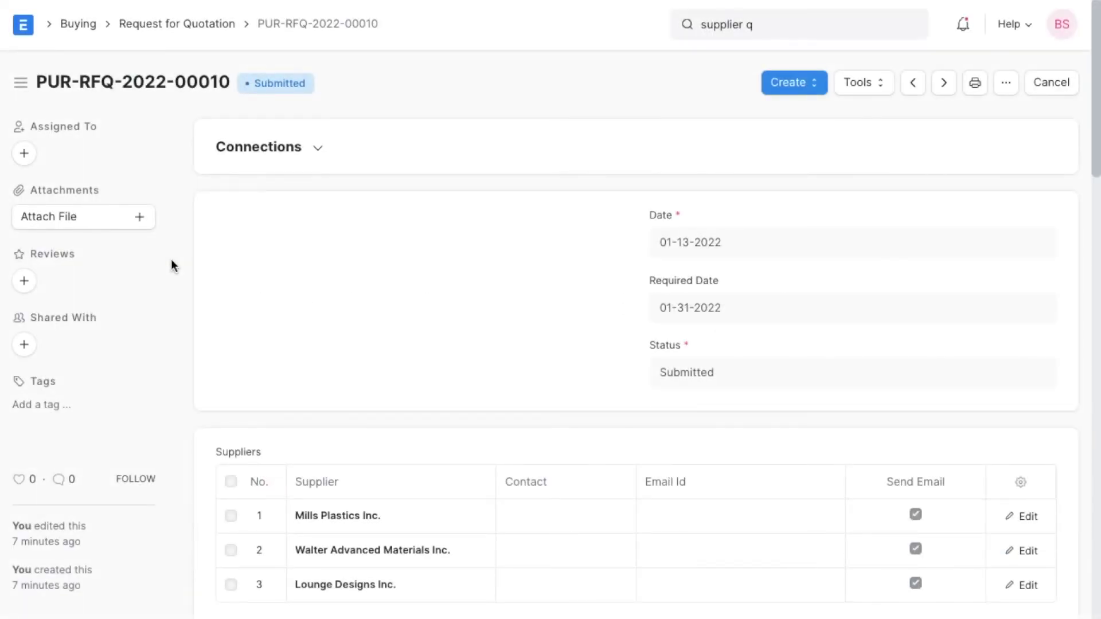
scroll(392, 519, down, 1)
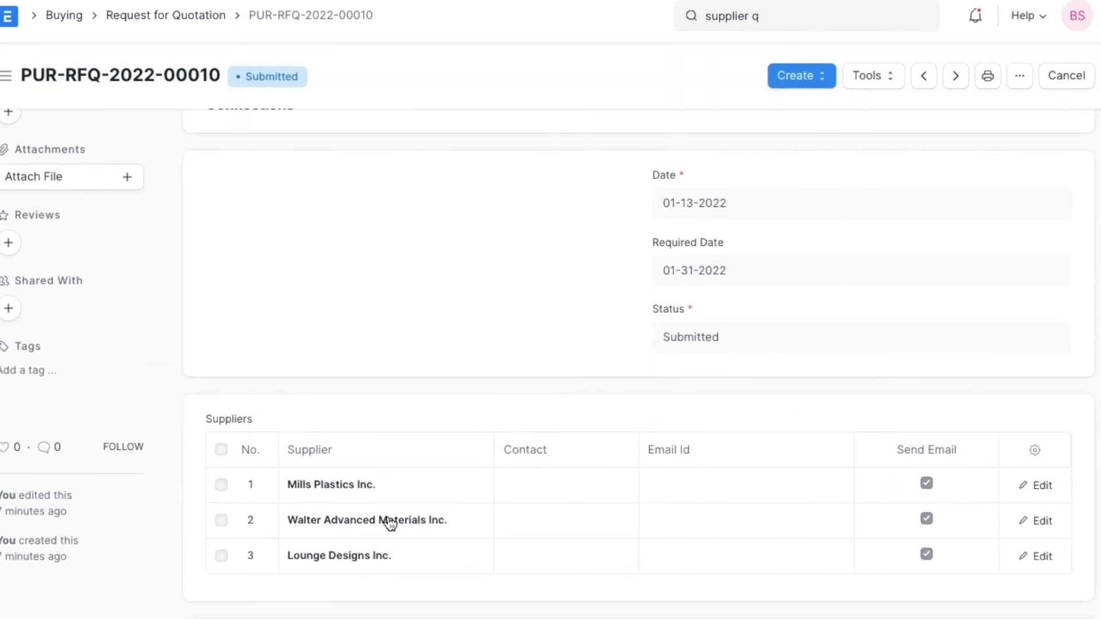
scroll(389, 524, down, 1)
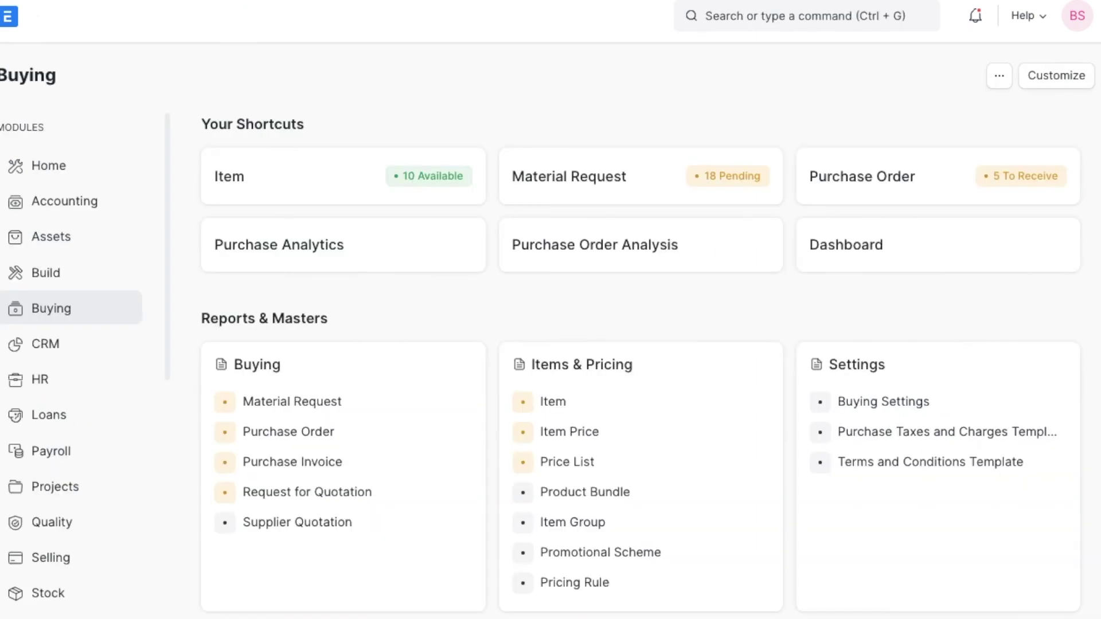
- Launch the Supplier Quotation Comparison report from the Buying workspace's Other Reports
scroll(427, 324, down, 10)
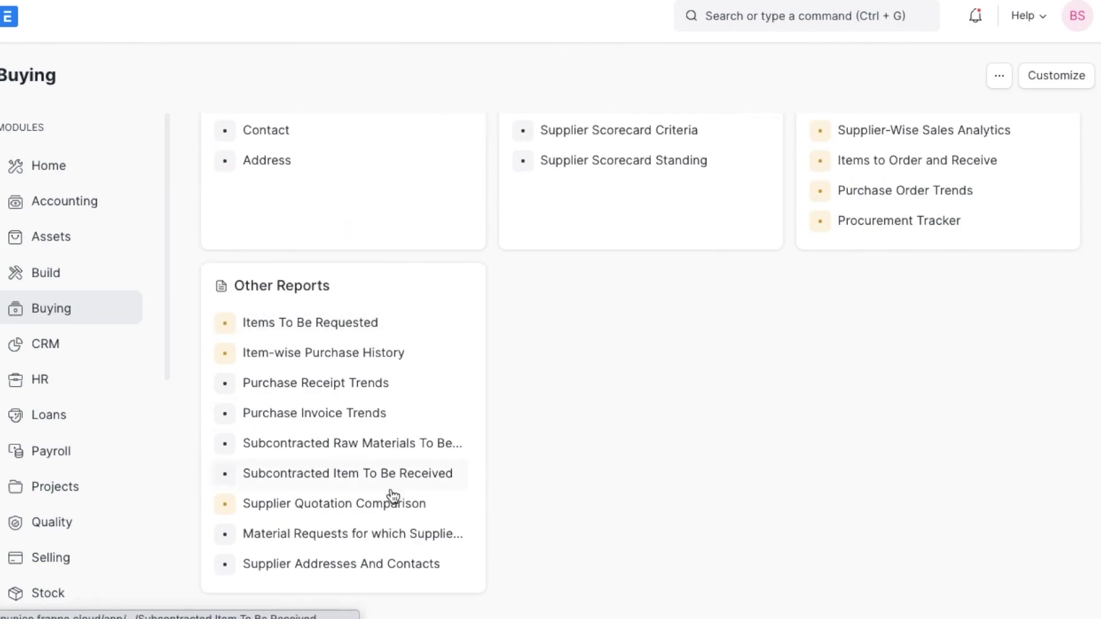
click(392, 502)
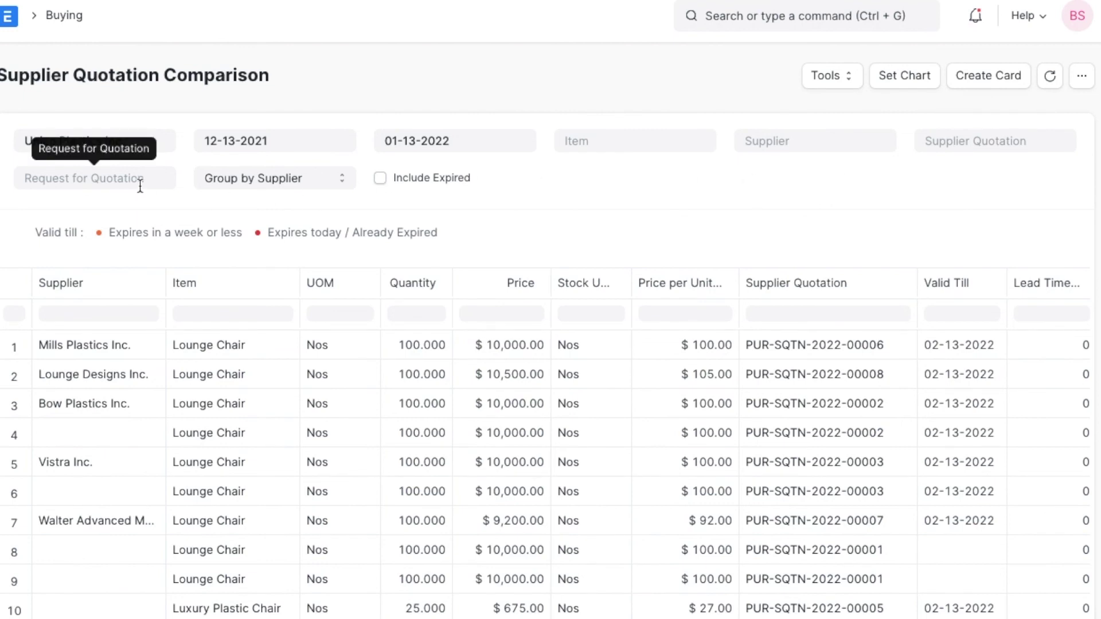
- Keep grouping by Supplier and filter the report to request PUR-RFQ-2022-00010
click(276, 176)
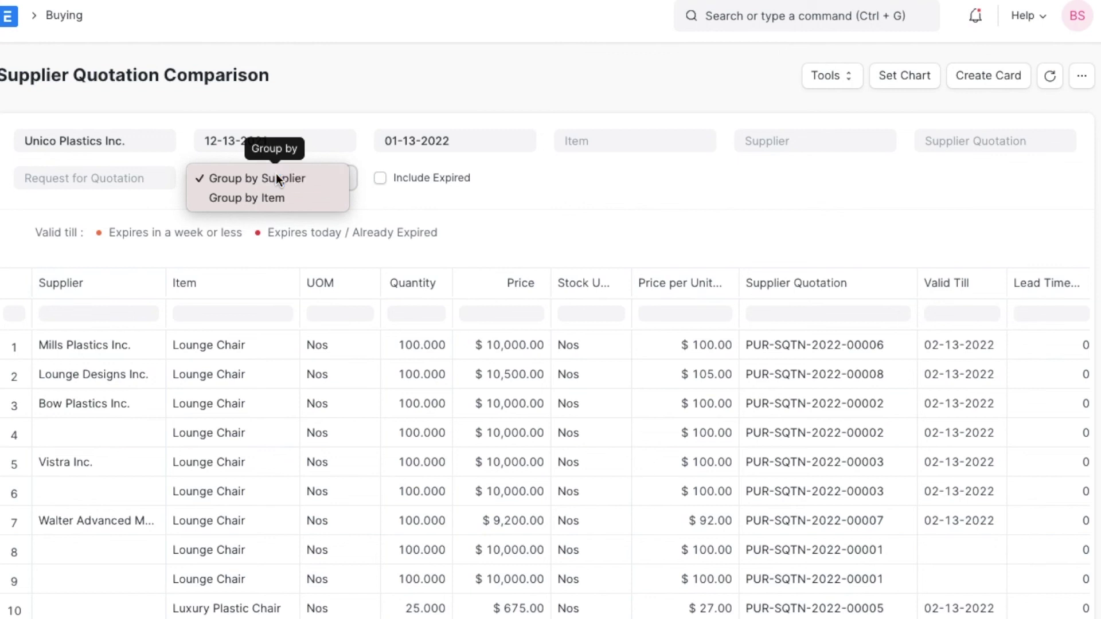
click(276, 178)
click(145, 180)
text(PUR-RFQ-2022-00010)
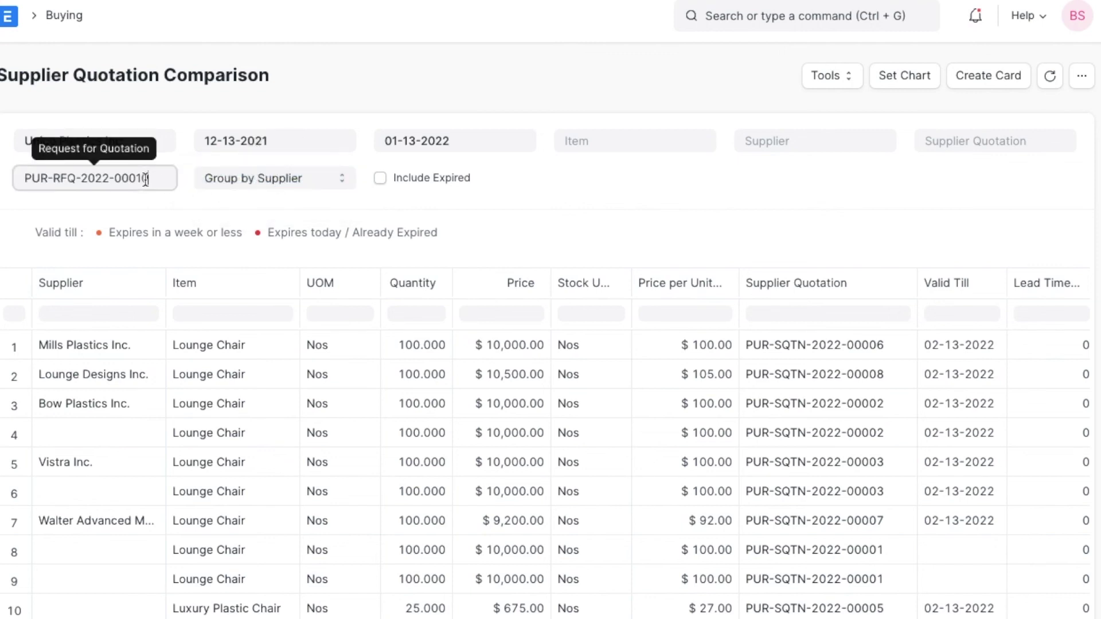
click(152, 215)
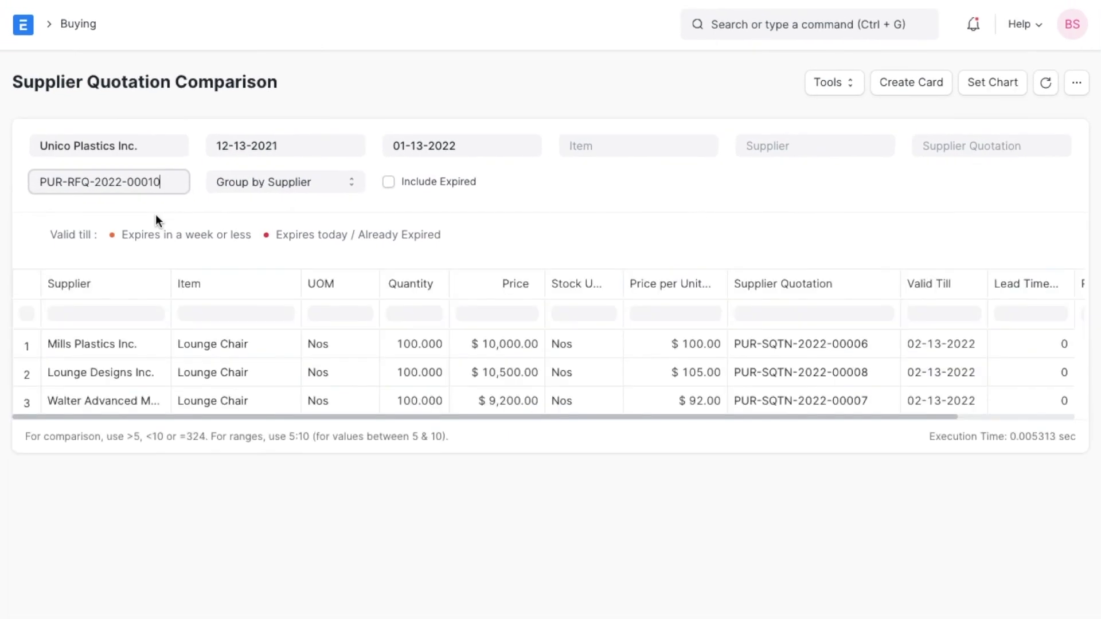